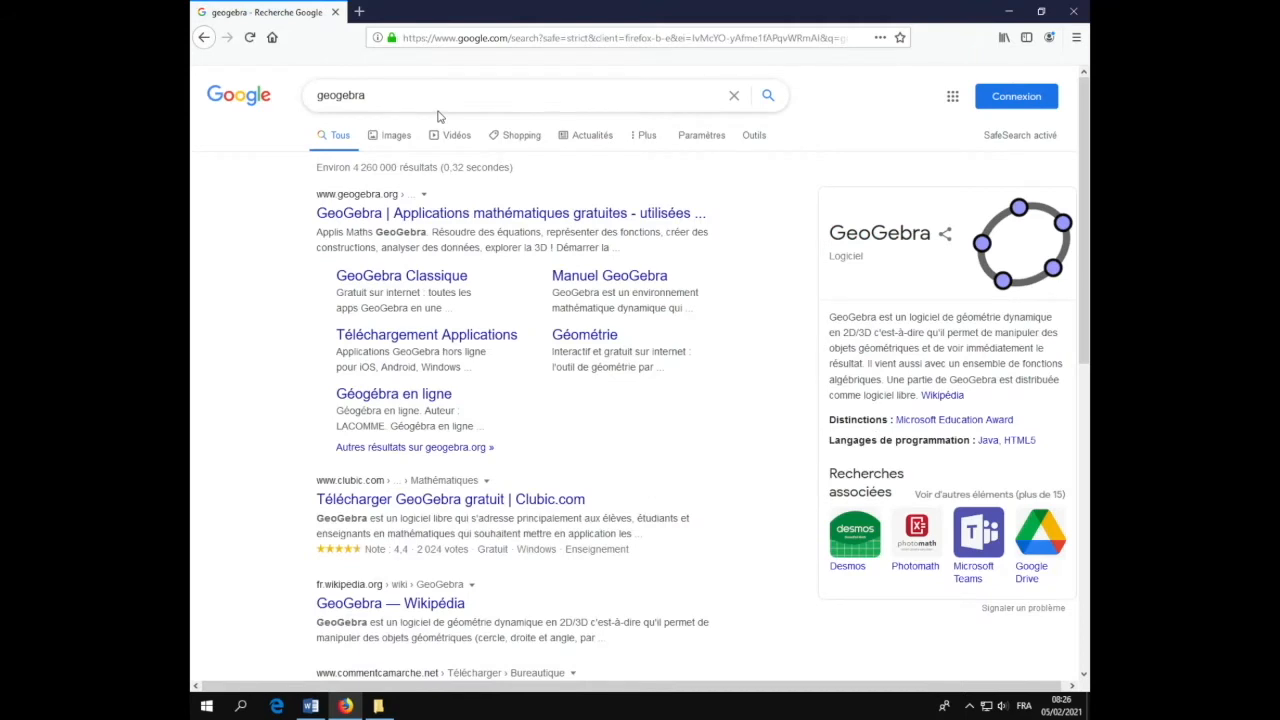
Open GeoGebra Classique from the search results and begin defining f(x) with the term −0.00003x³.
click(449, 284)
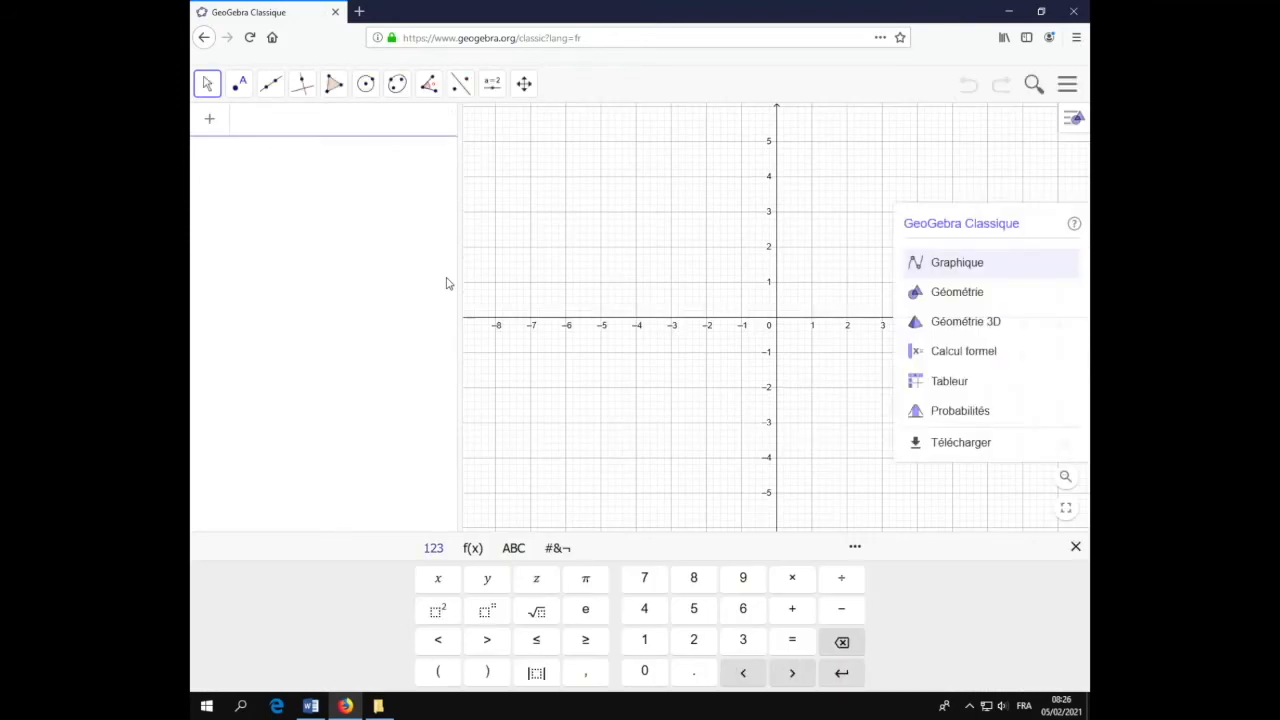
click(283, 120)
text(f()
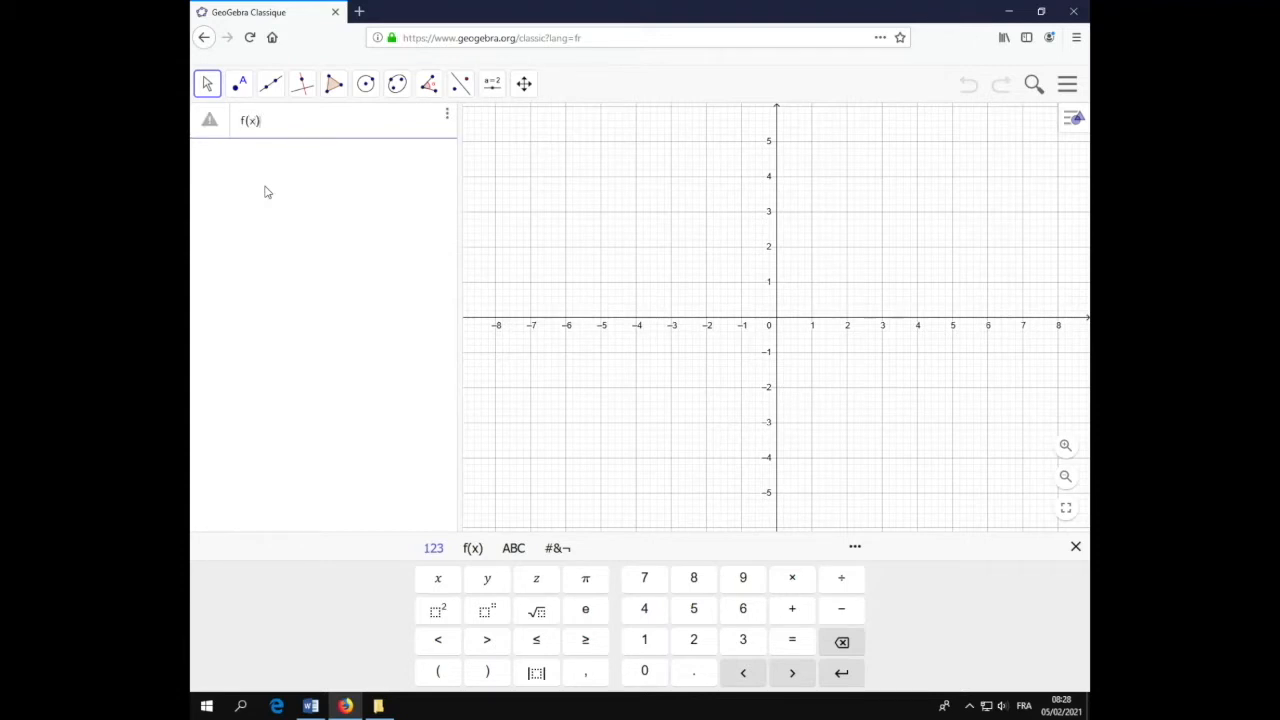
text(x)=-0)
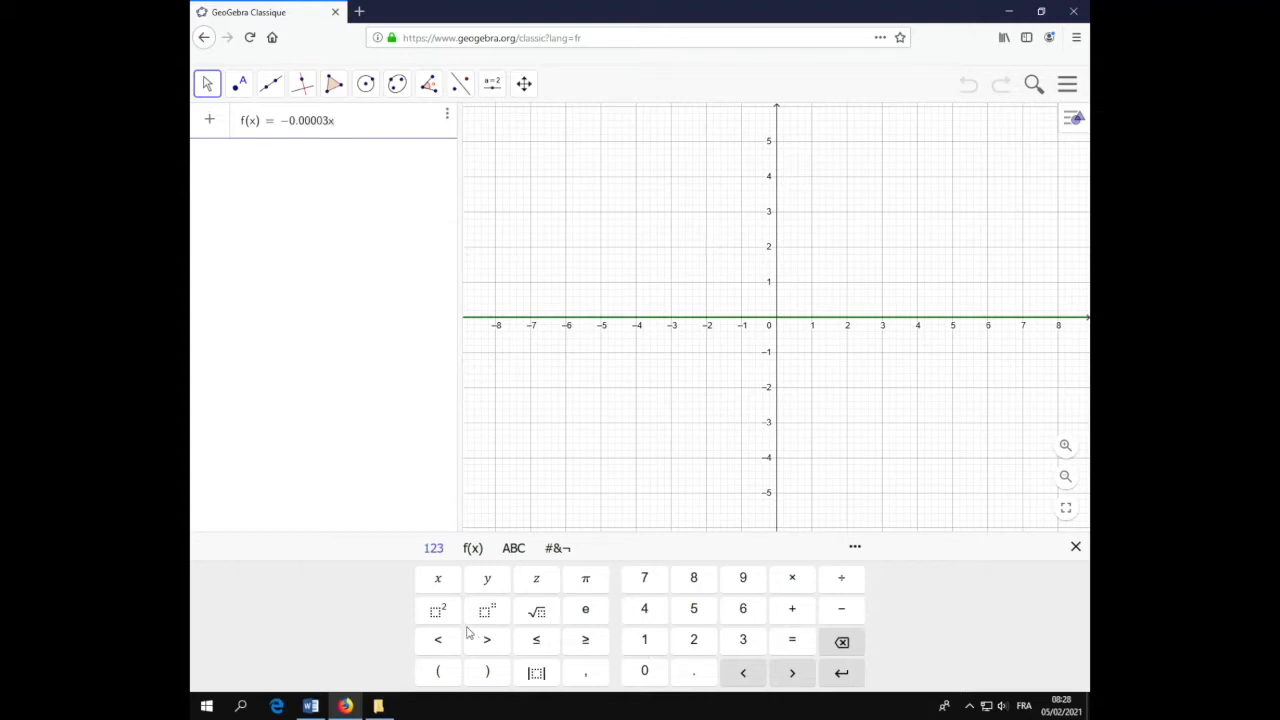
click(446, 605)
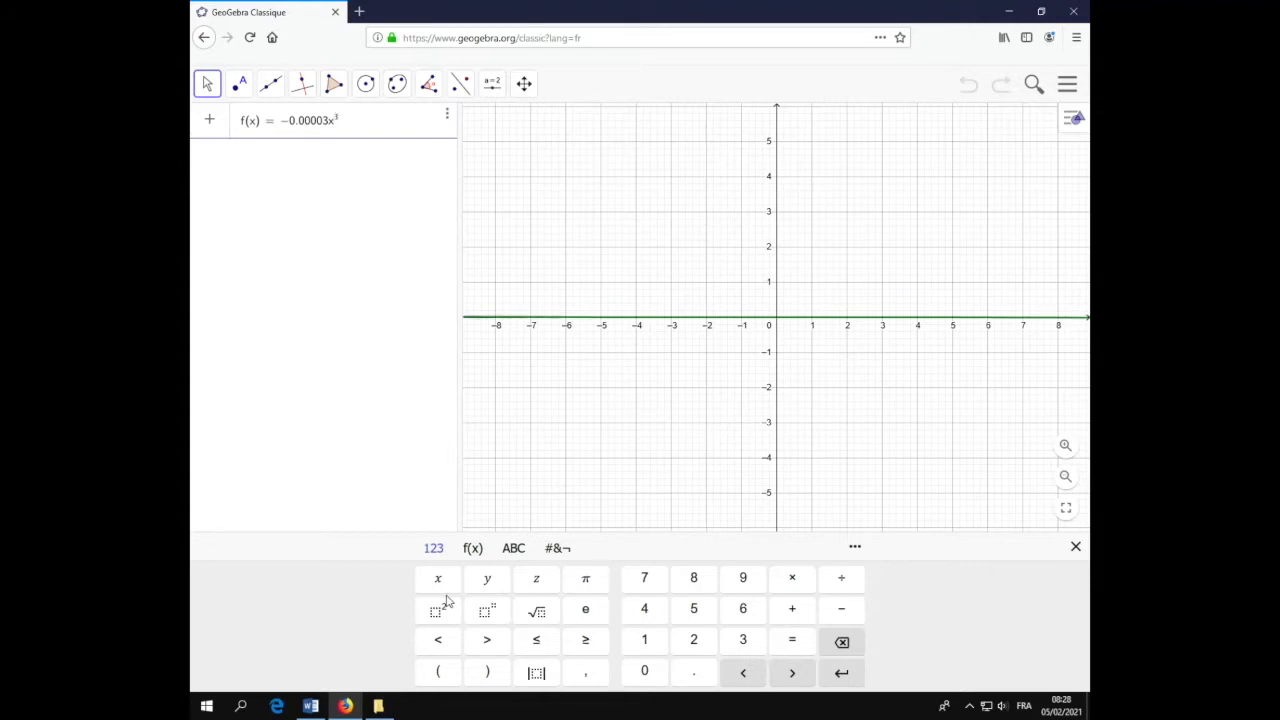
Complete the definition of f(x) by adding the terms − 0.00643x² + 1.19x, and validate the function.
click(793, 673)
text(-0)
text(.006)
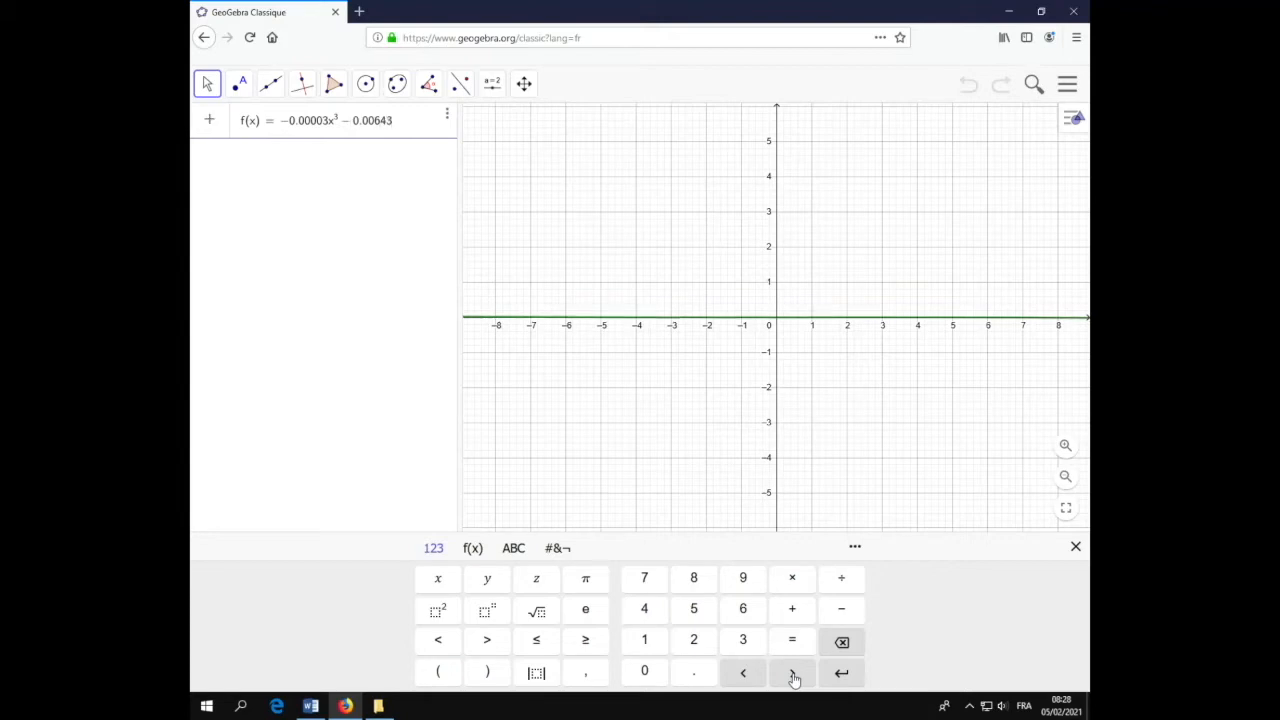
text(43x)
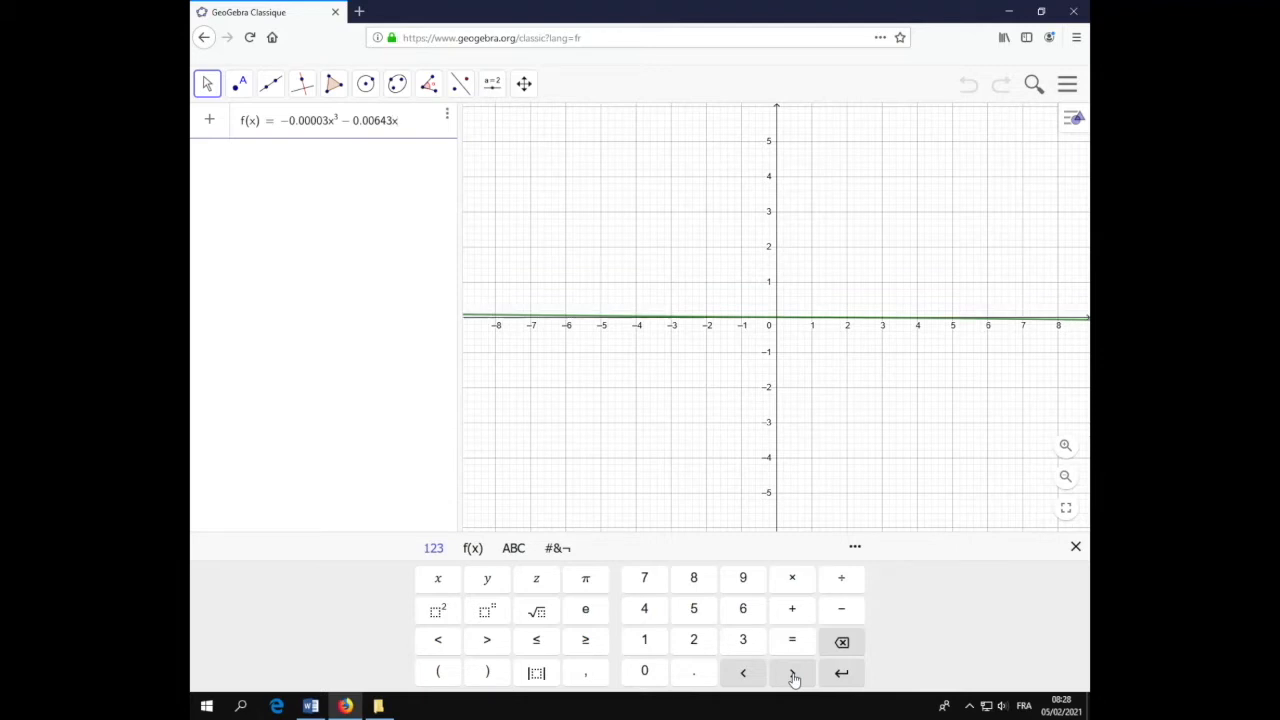
click(434, 618)
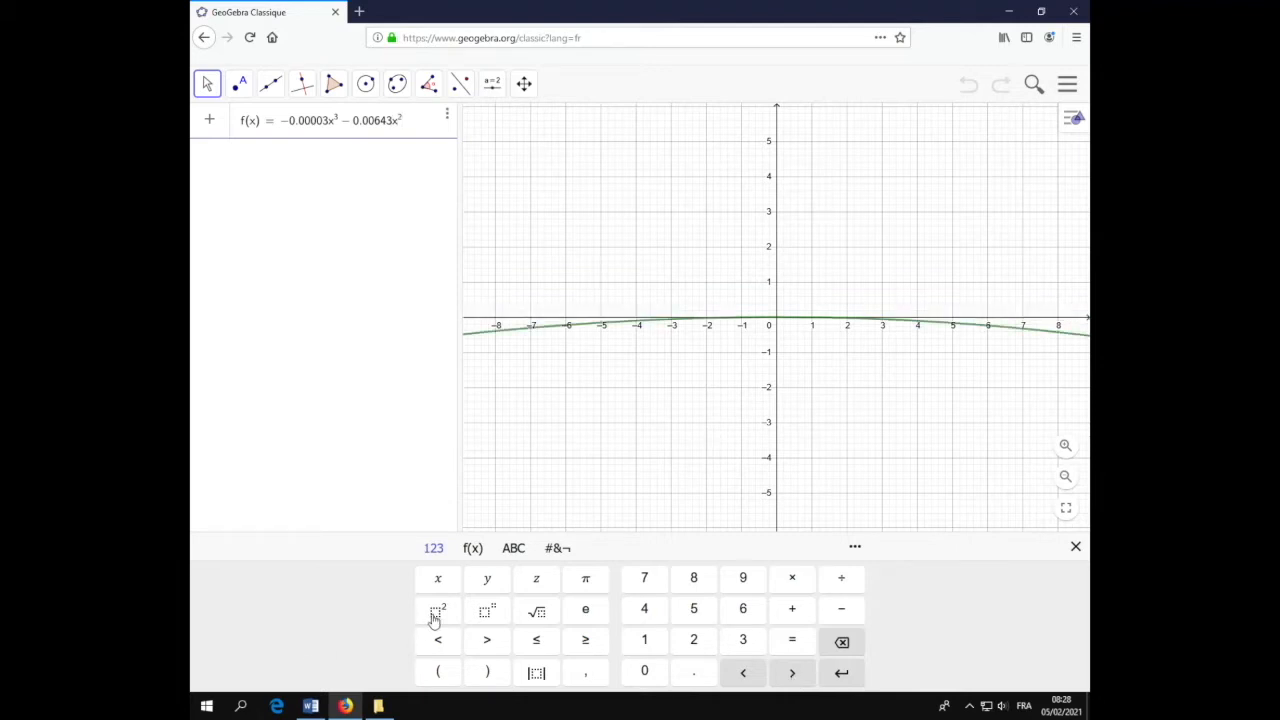
text(+ 1.1)
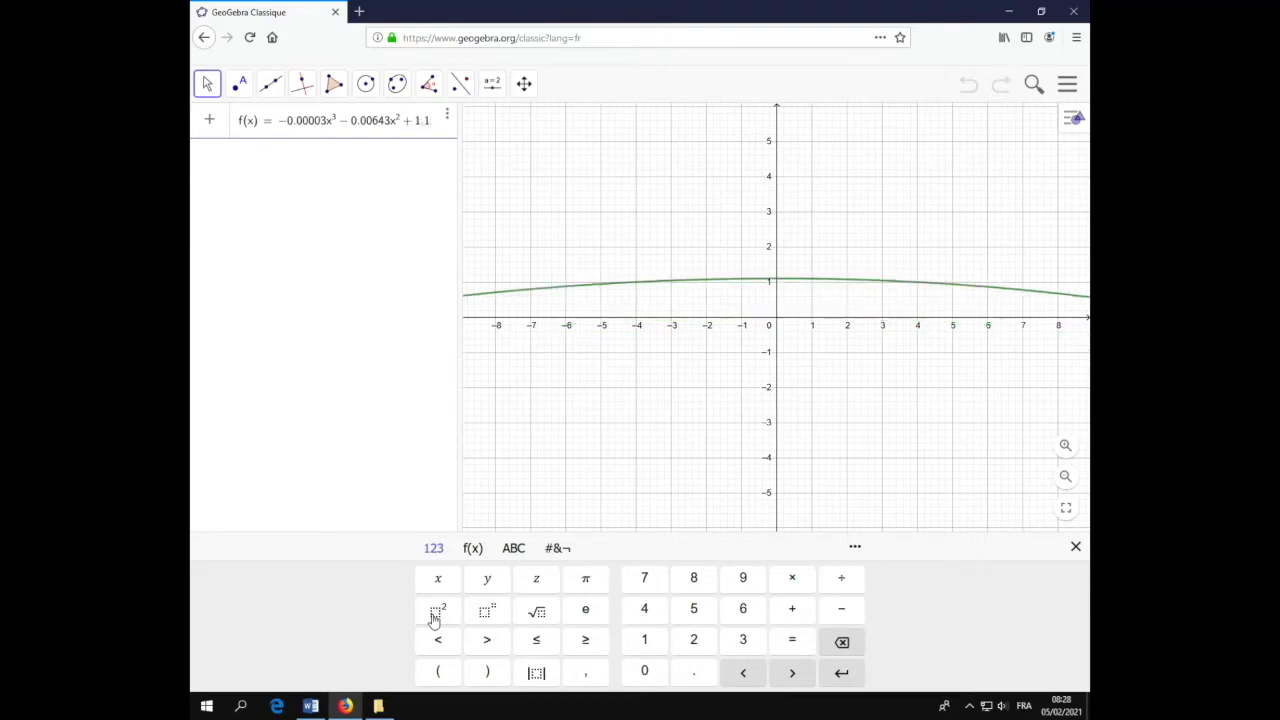
text(1)
key(BackSpace)
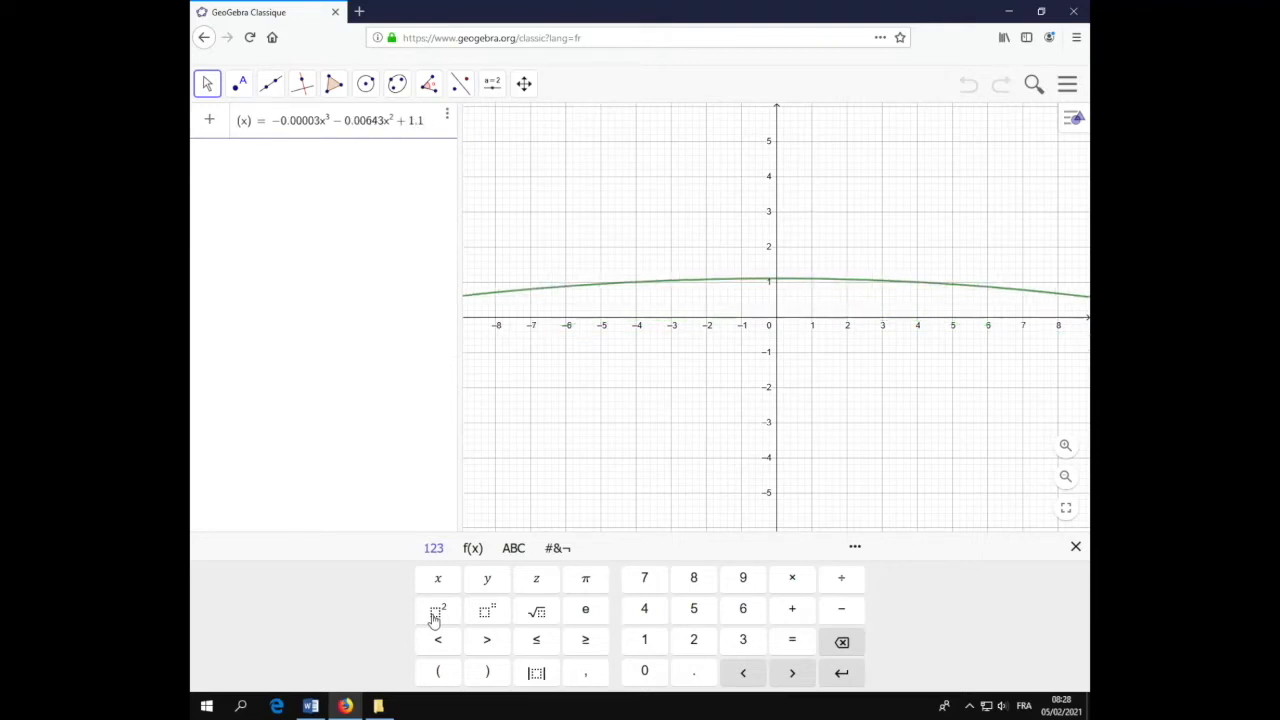
text(9x)
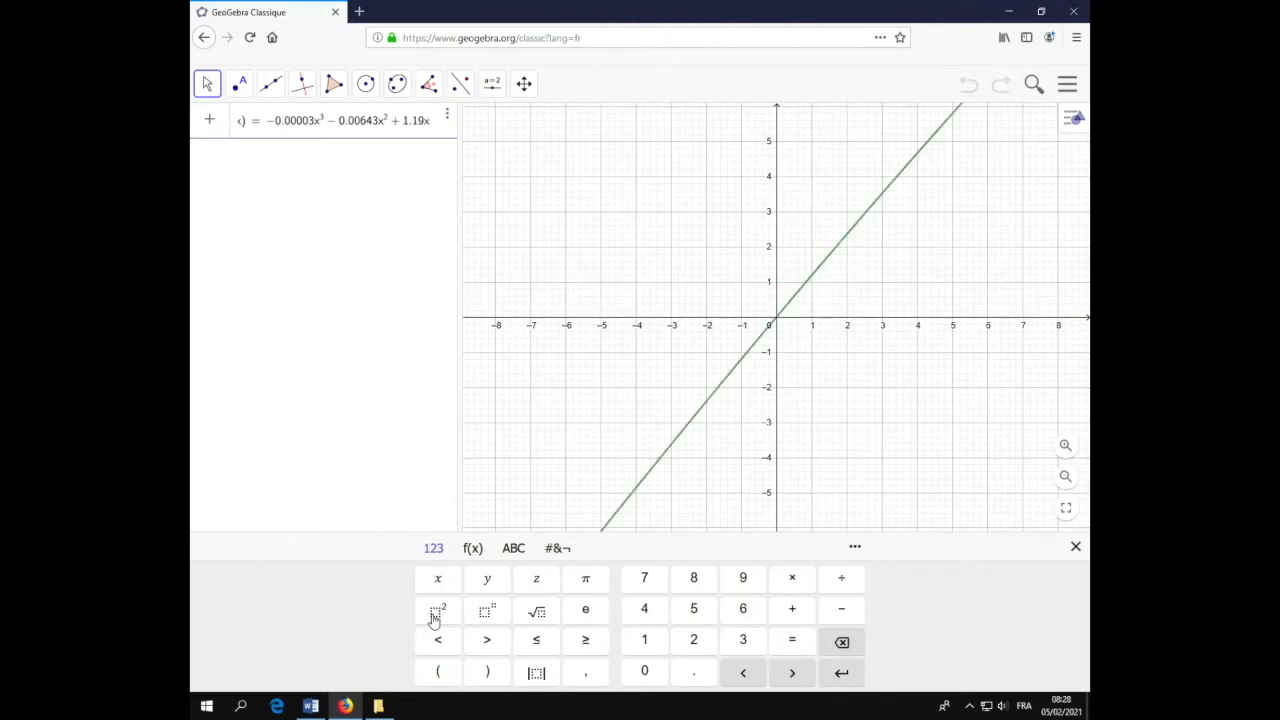
key(Return)
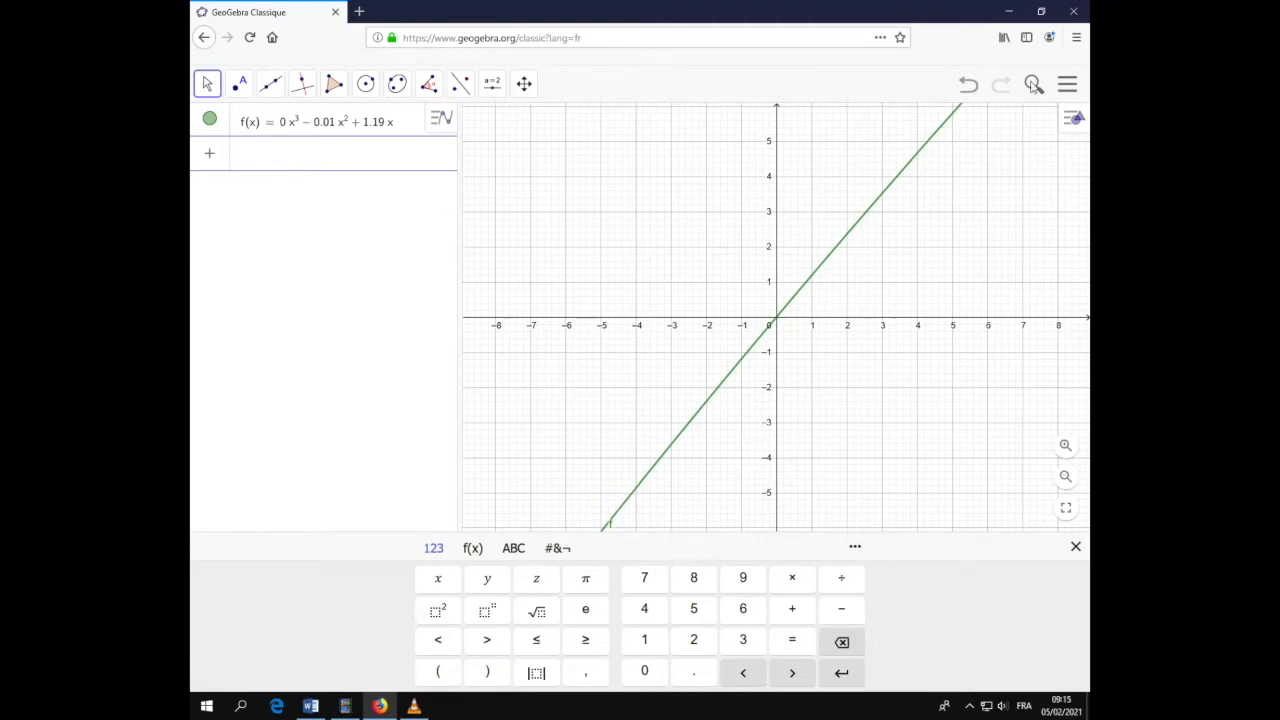
Set the global rounding (Arrondi) to 5 décimales in the properties, and close the settings.
click(1068, 88)
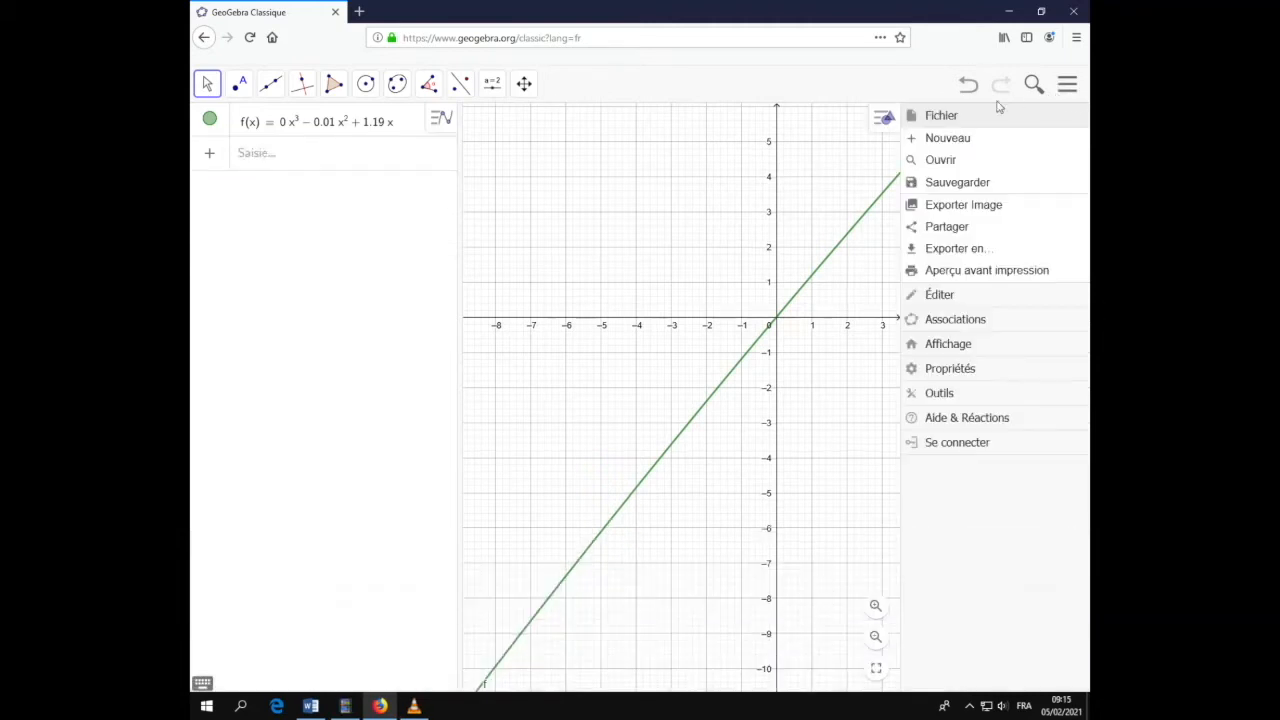
click(994, 370)
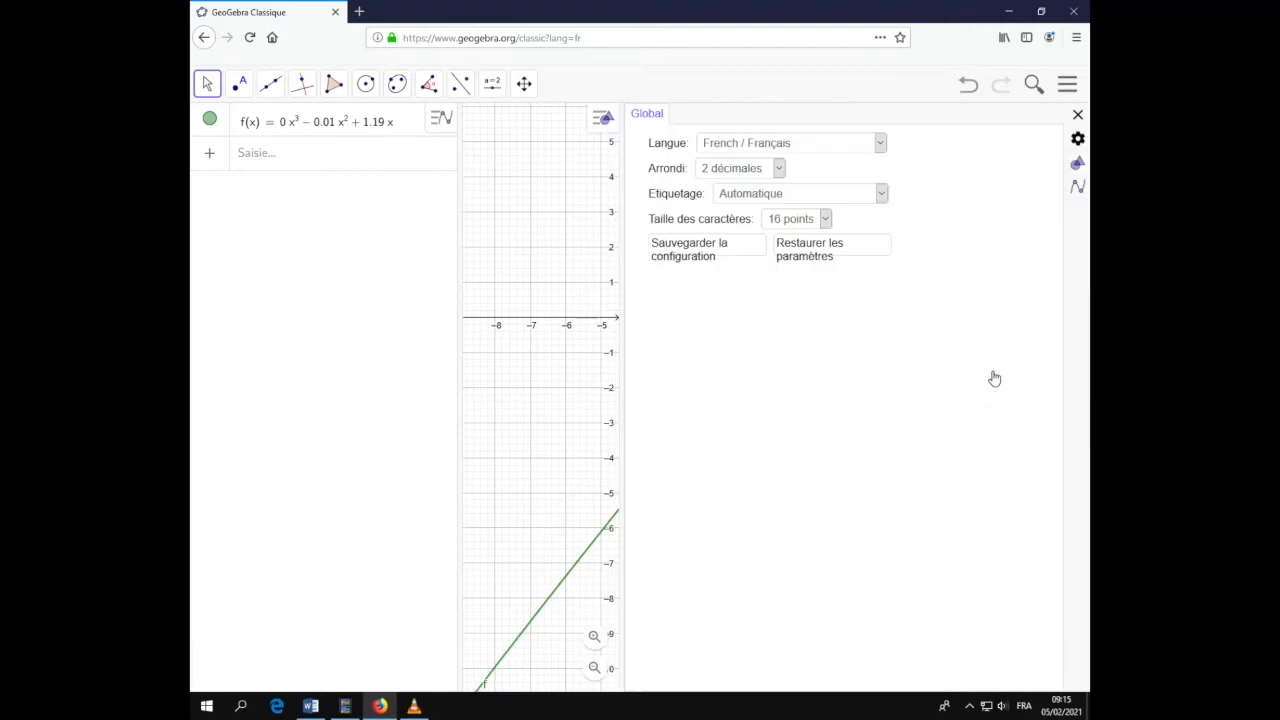
click(779, 169)
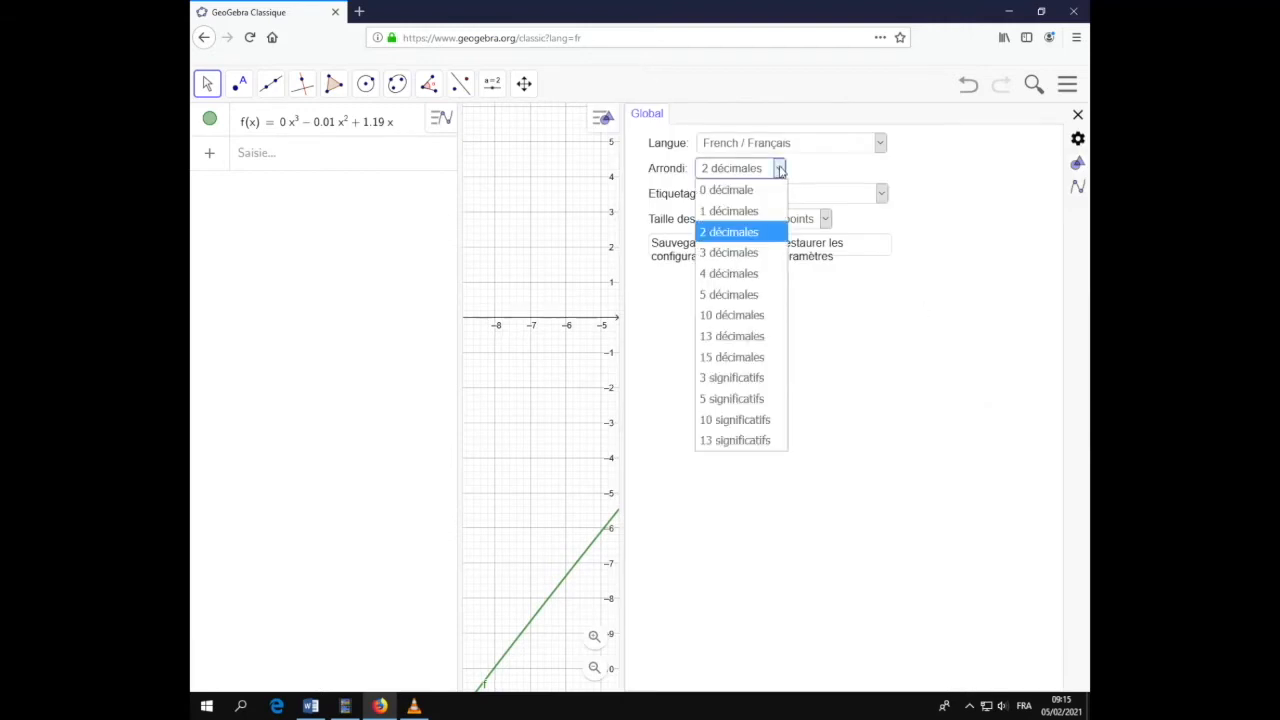
click(750, 294)
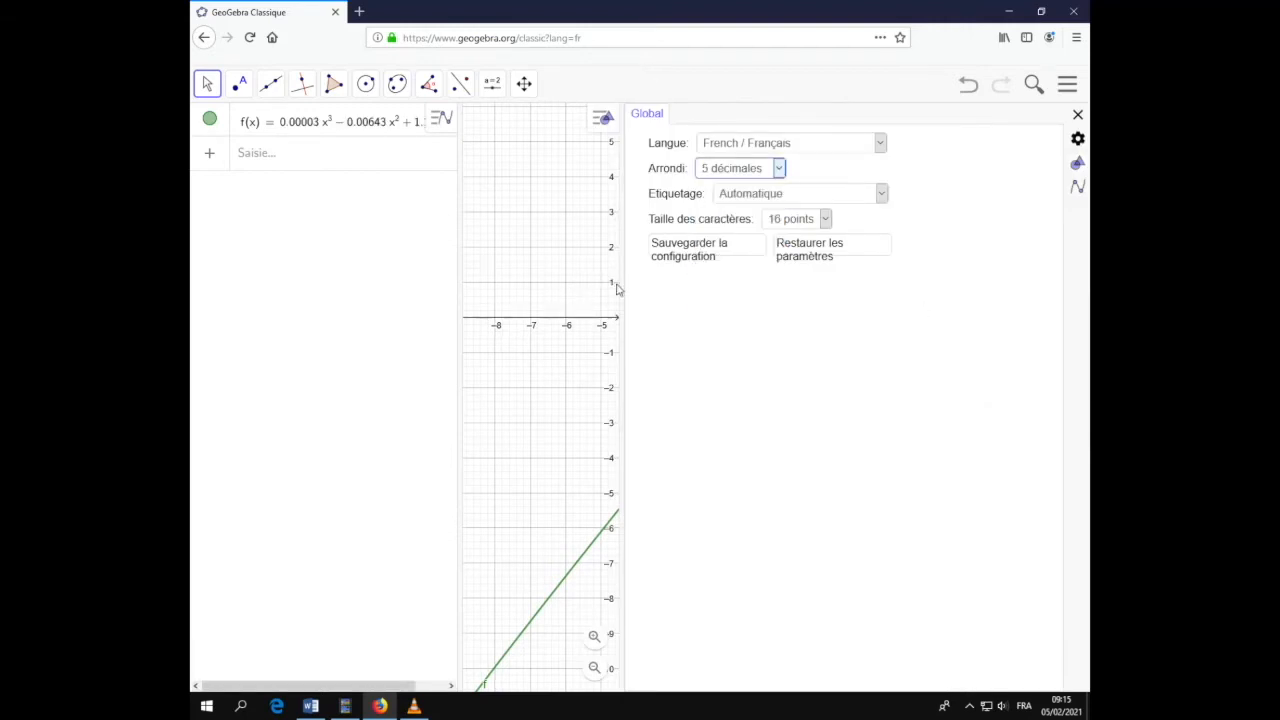
click(546, 282)
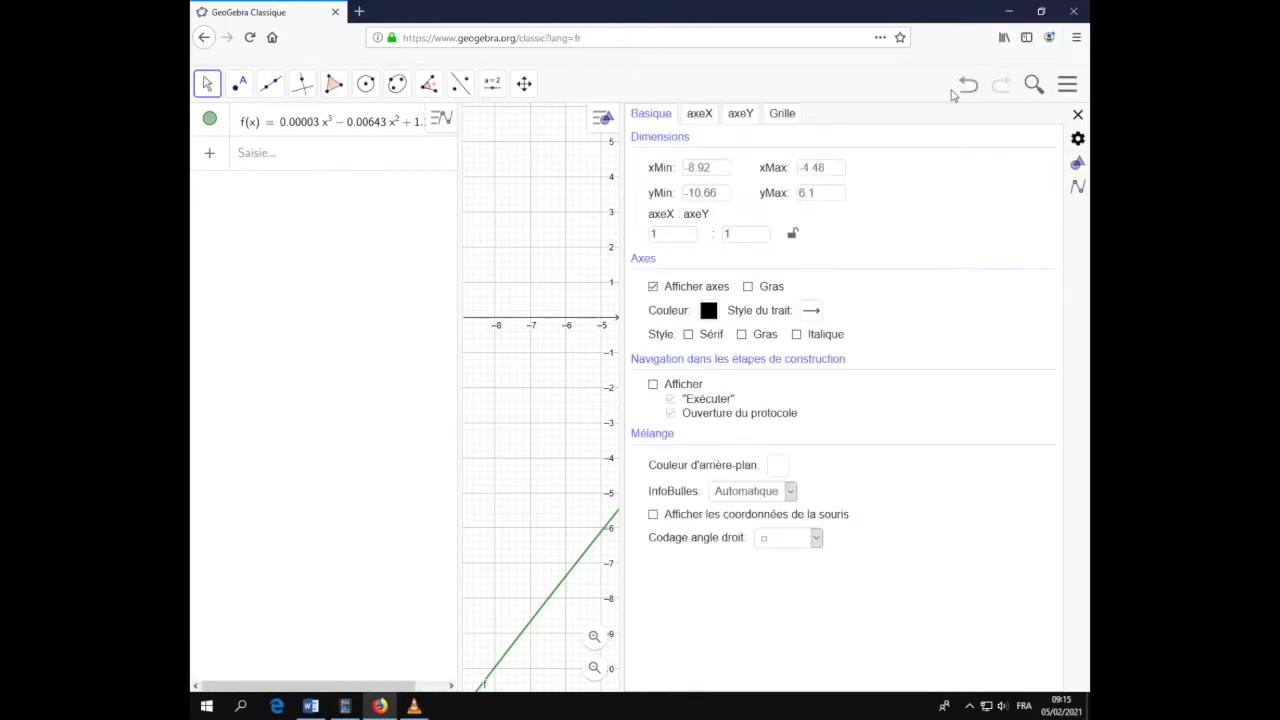
click(1076, 118)
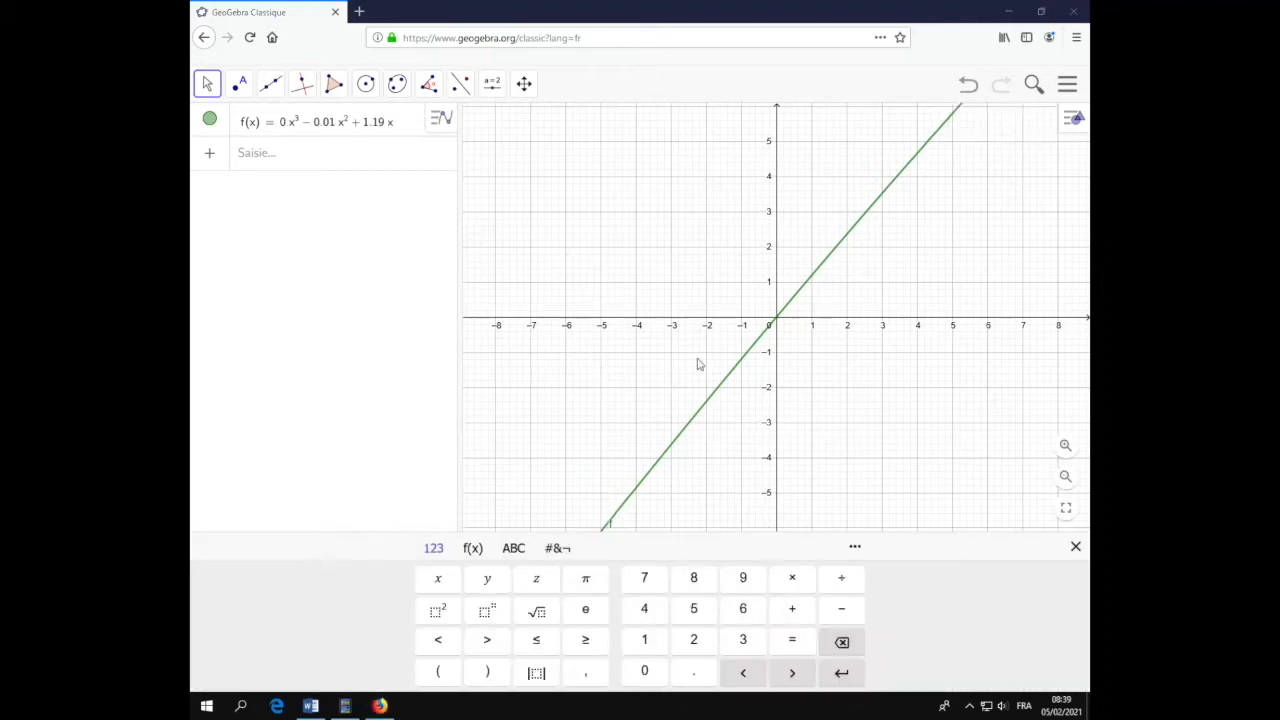
Zoom out and reposition the graph so the whole arc of f between 0 and about 120 fits in view.
click(896, 363)
scroll(894, 361, down, 5)
drag(893, 358, 724, 478)
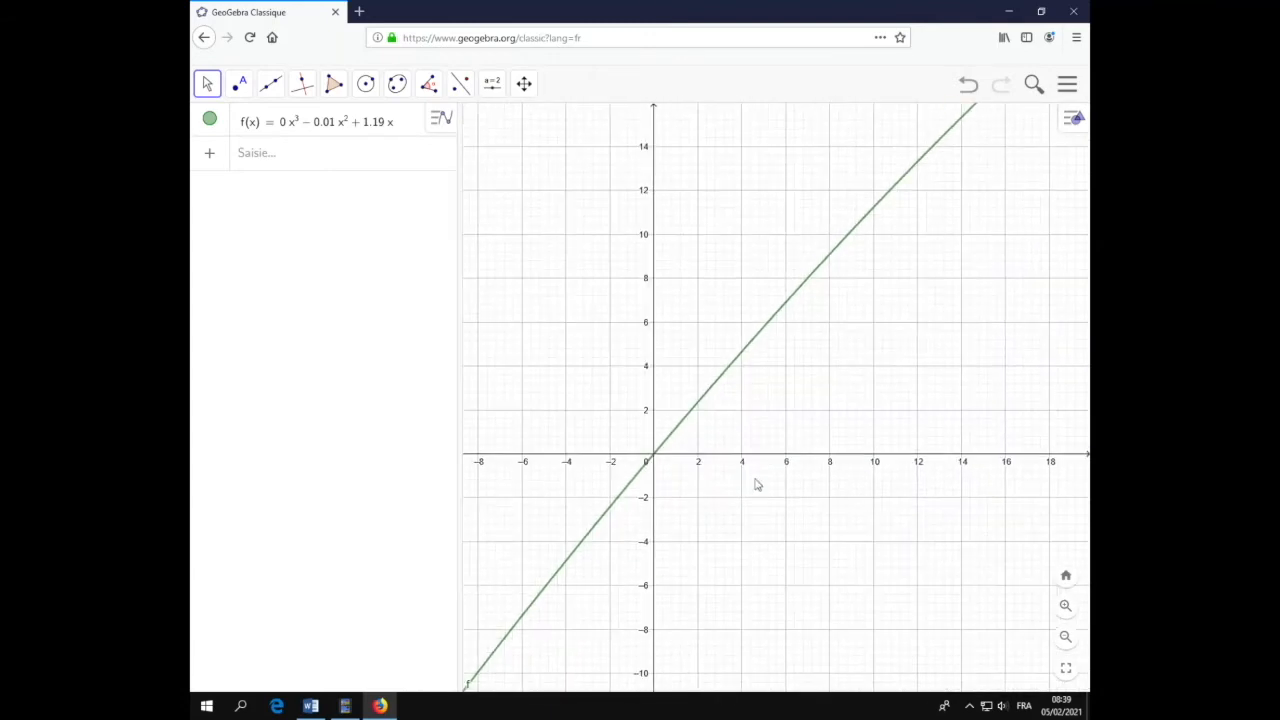
scroll(757, 484, down, 5)
drag(820, 497, 737, 521)
scroll(751, 514, down, 6)
scroll(753, 514, down, 5)
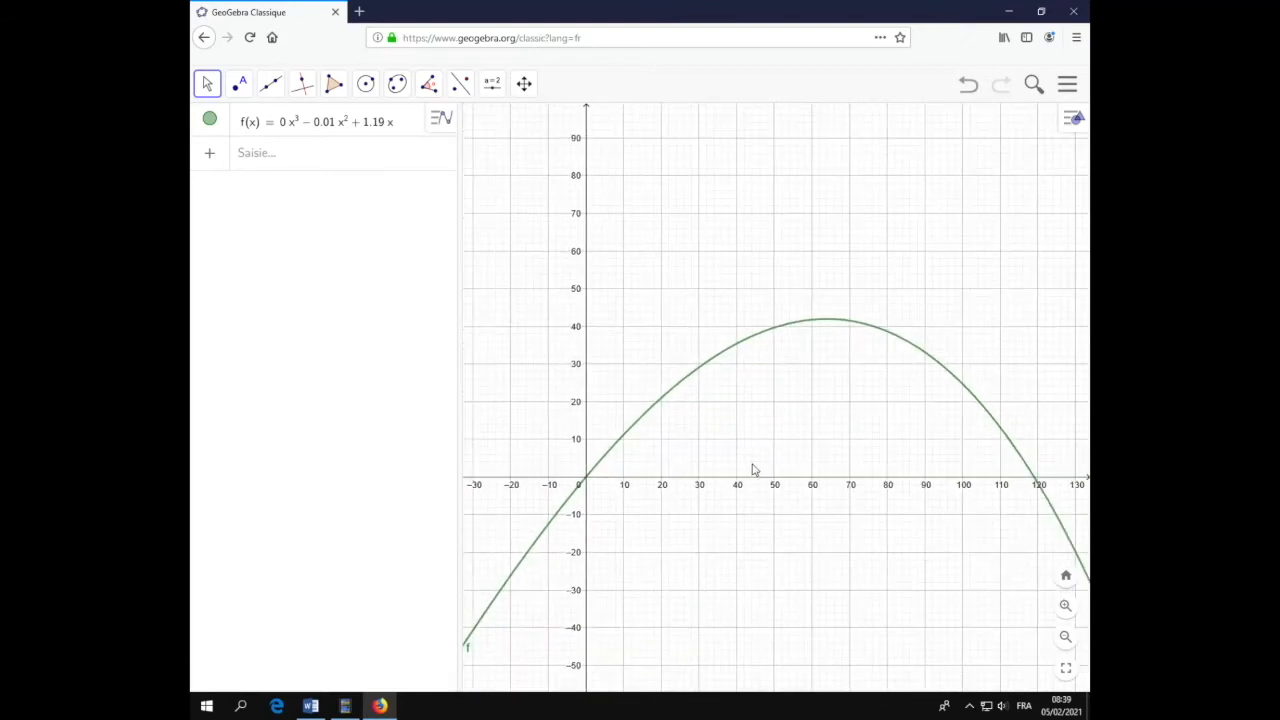
drag(849, 489, 811, 500)
scroll(815, 500, up, 2)
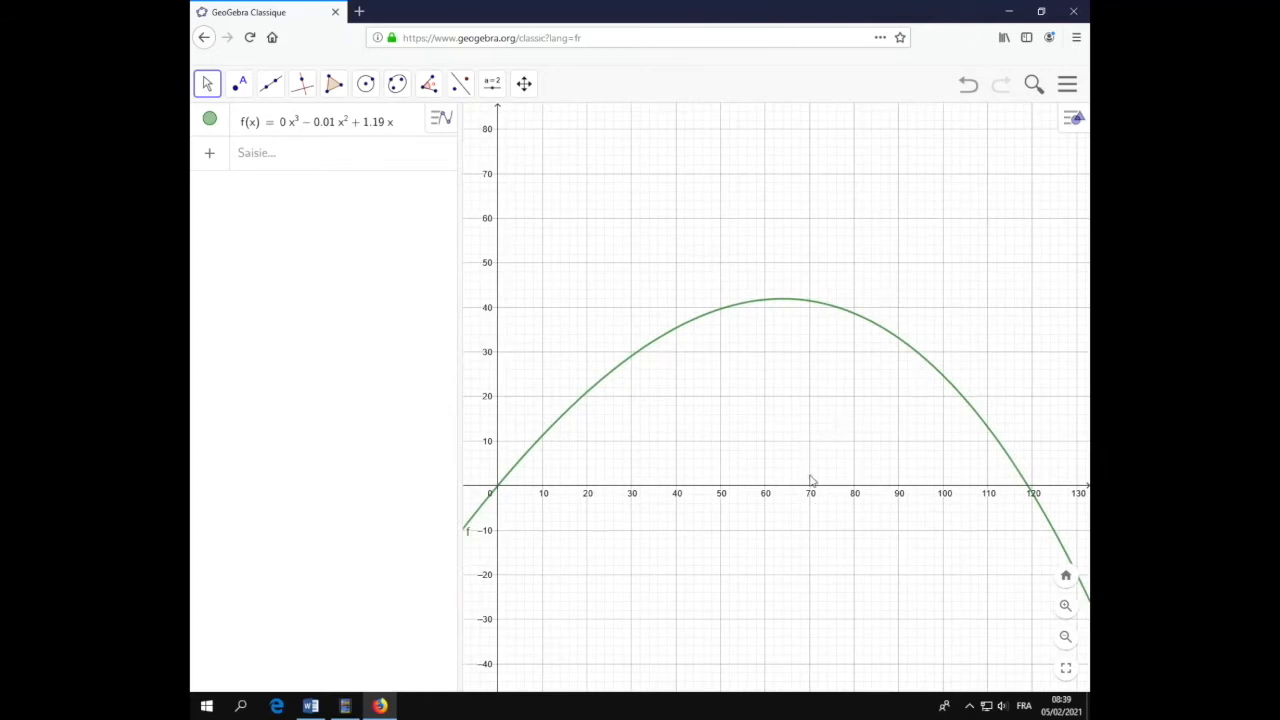
Stretch the y-axis and adjust the x-axis scale with Déplacer Graphique, and return to the Déplacer tool.
click(524, 83)
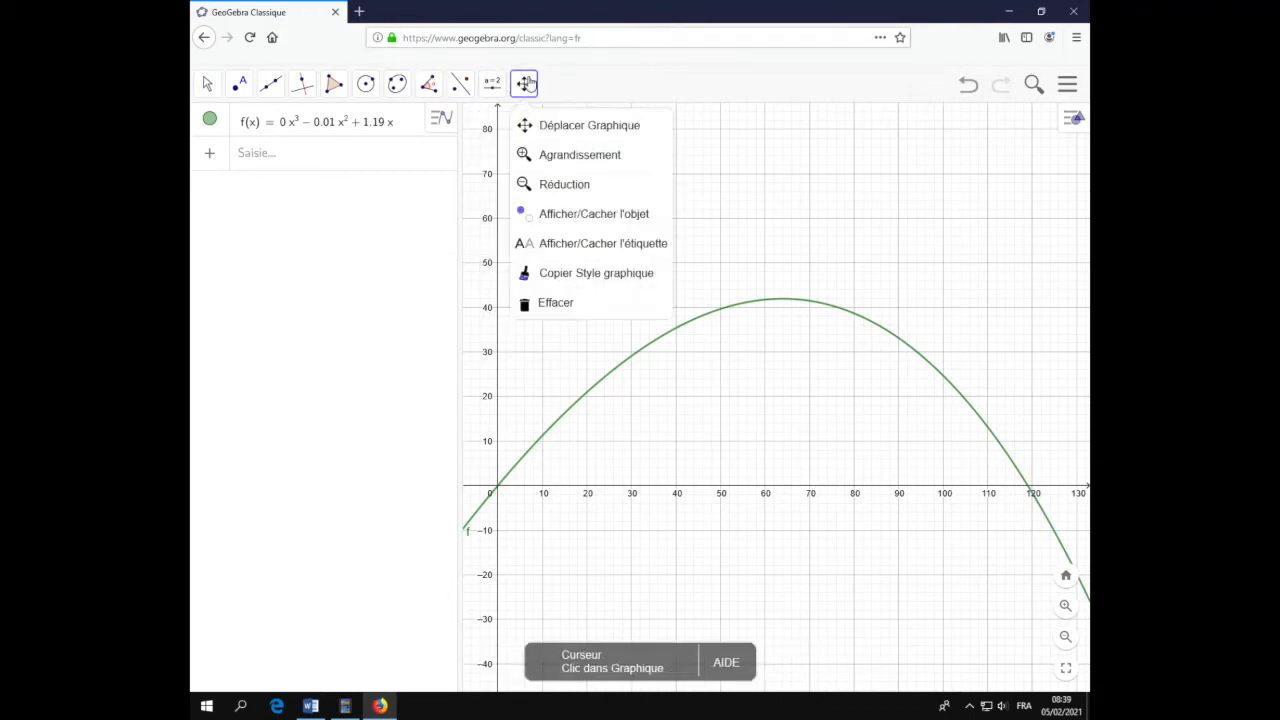
click(524, 83)
drag(496, 272, 494, 166)
mouse_move(765, 493)
mouse_down()
mouse_move(800, 494)
mouse_move(773, 494)
mouse_up()
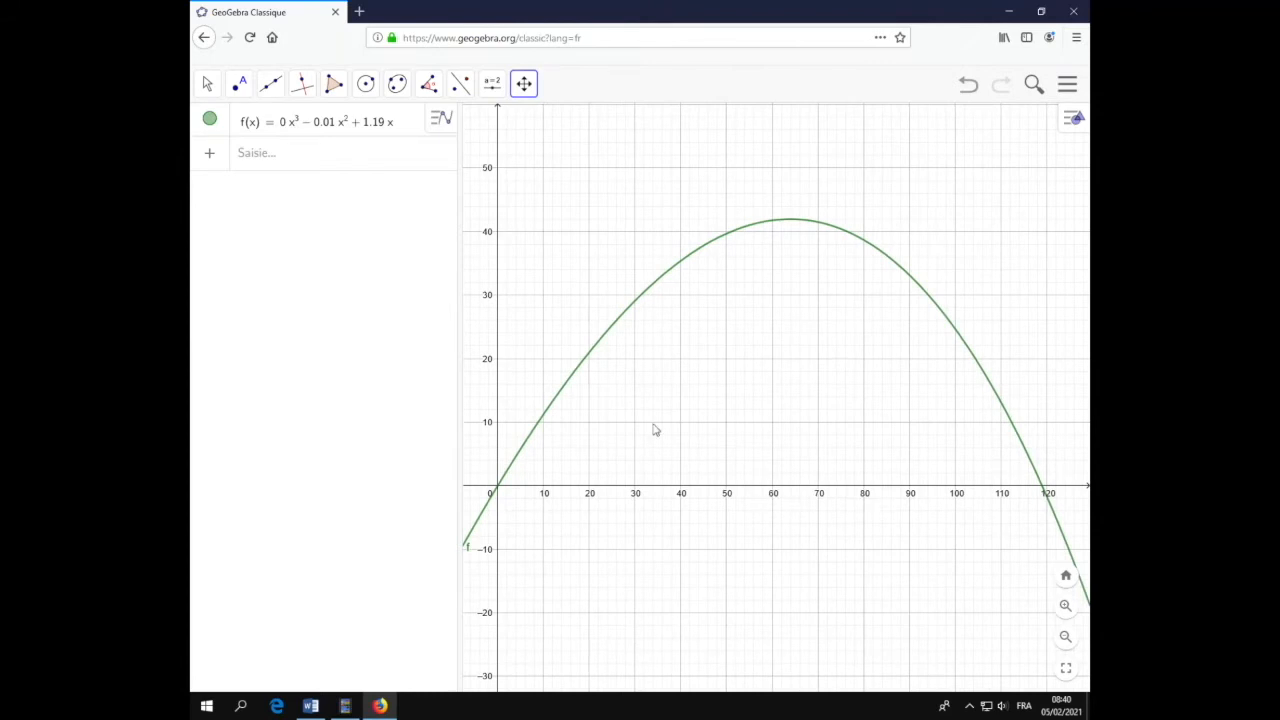
drag(547, 233, 549, 234)
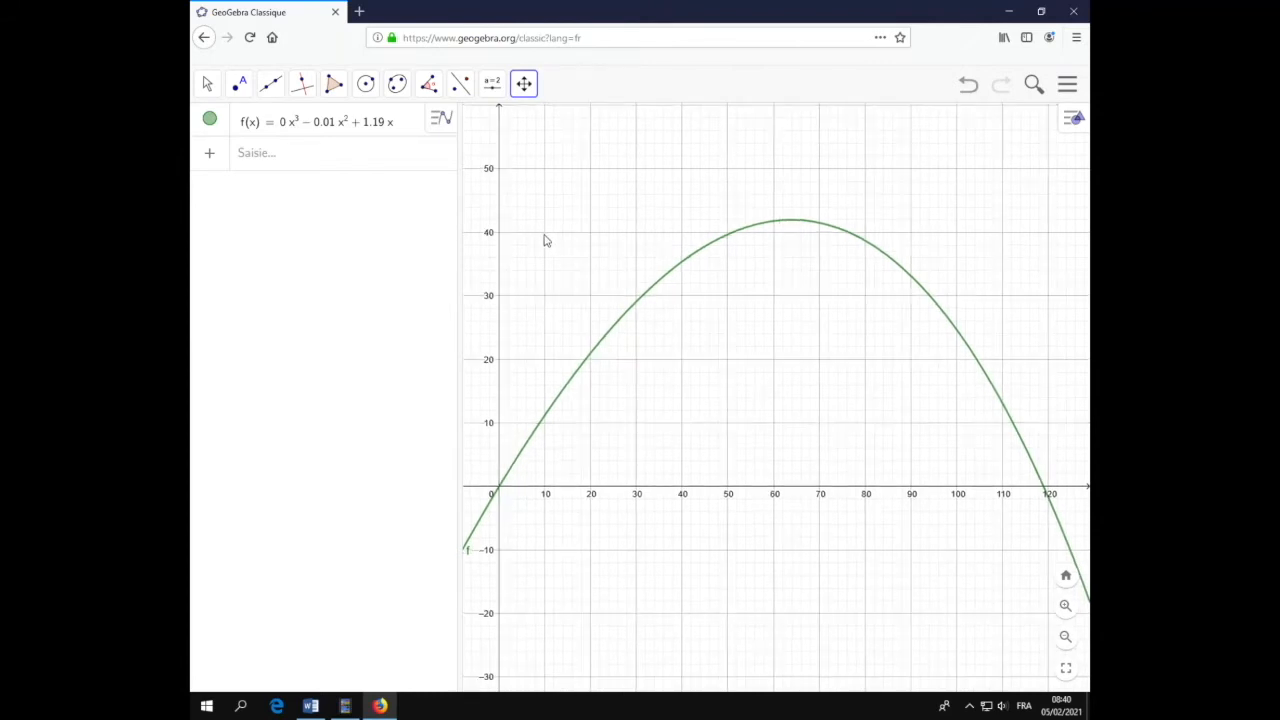
click(207, 83)
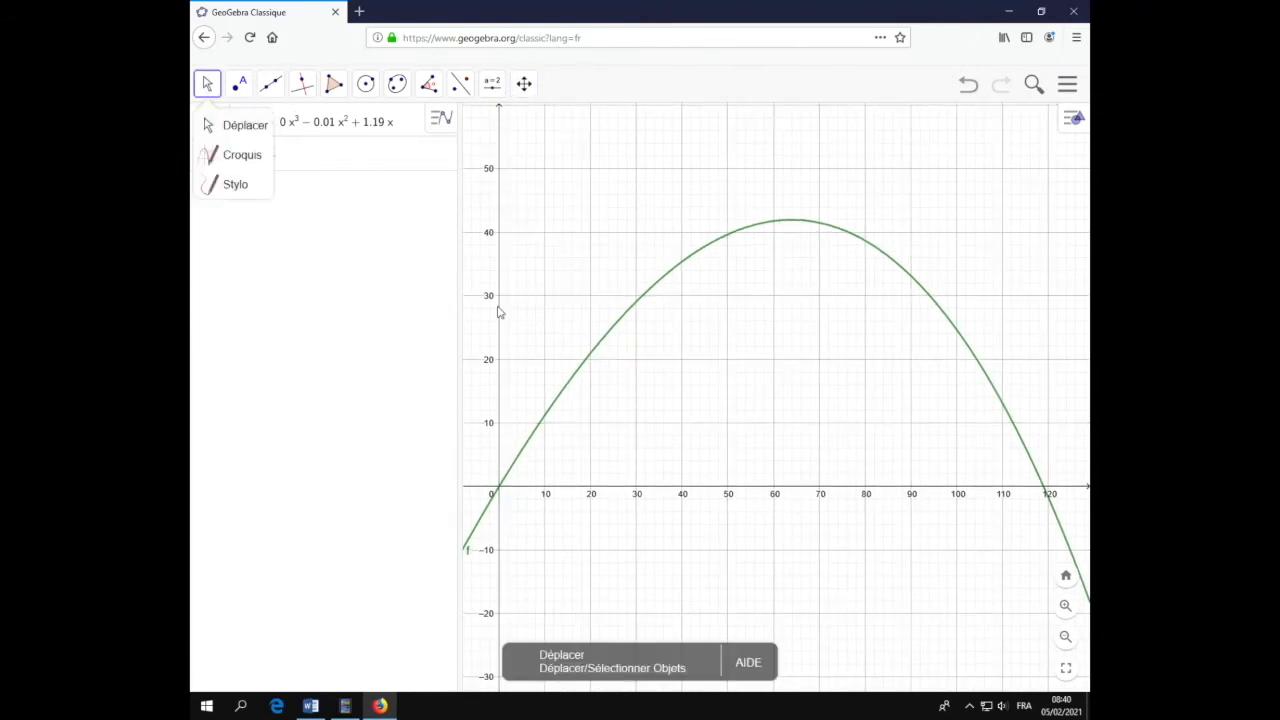
Compute the zeros of f on the interval from 0 to 120 with Racines(f, 0, 120).
click(271, 157)
text(ra)
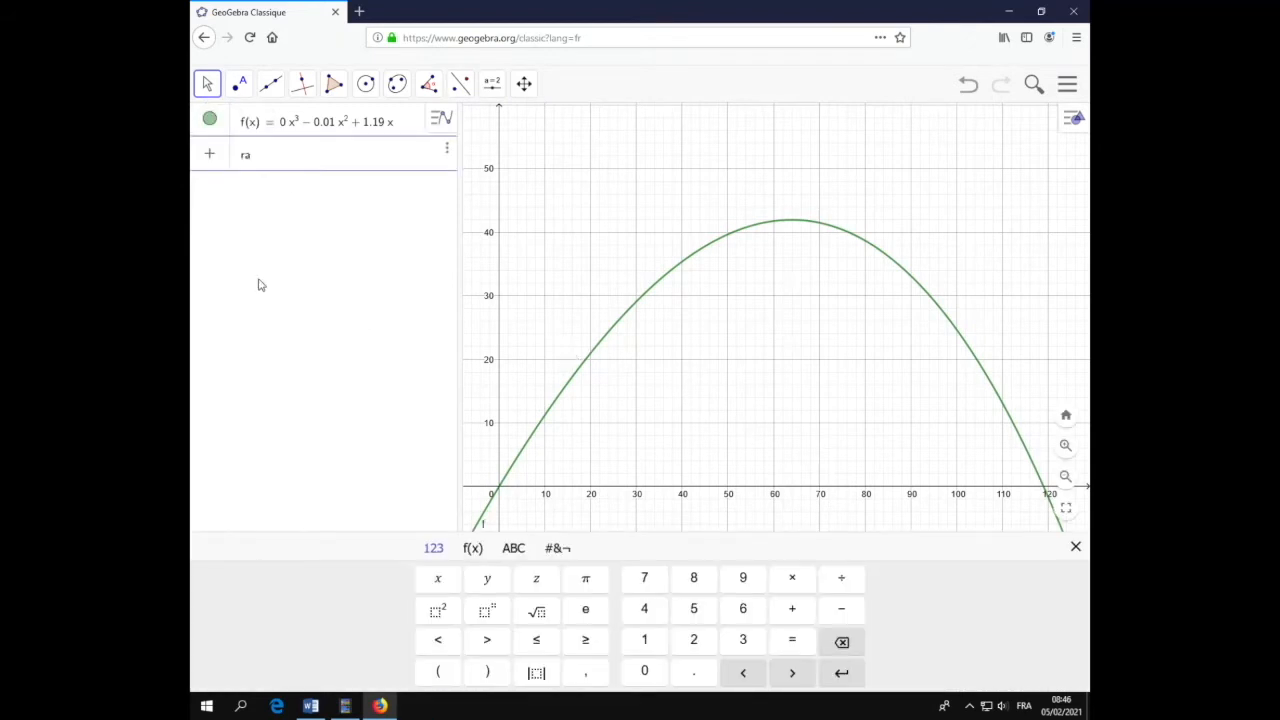
text(cines)
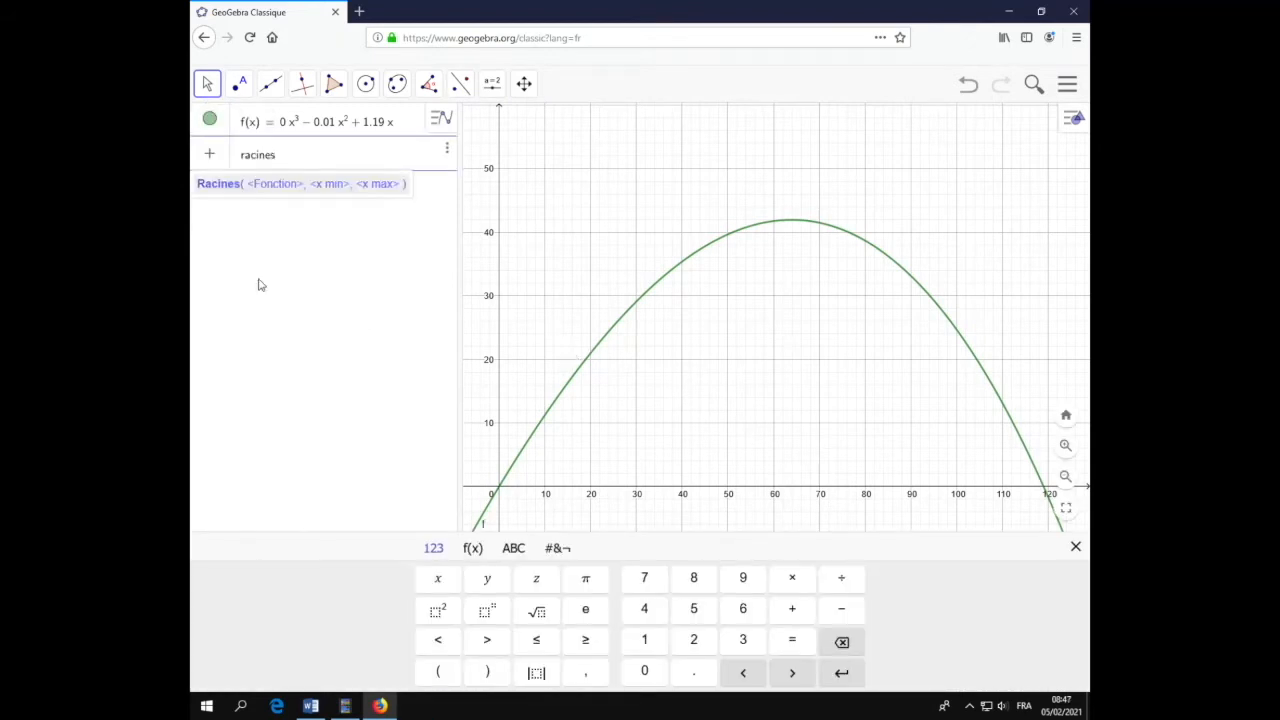
text((f, 0, 120)
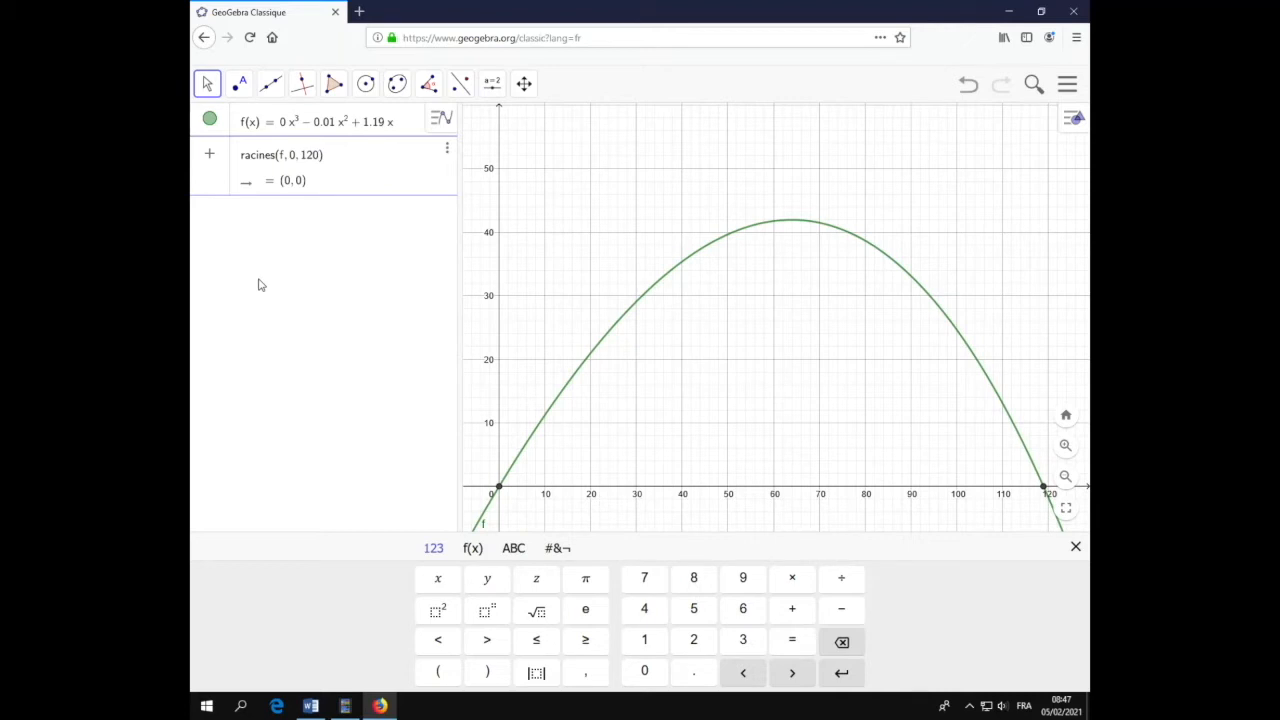
key(Return)
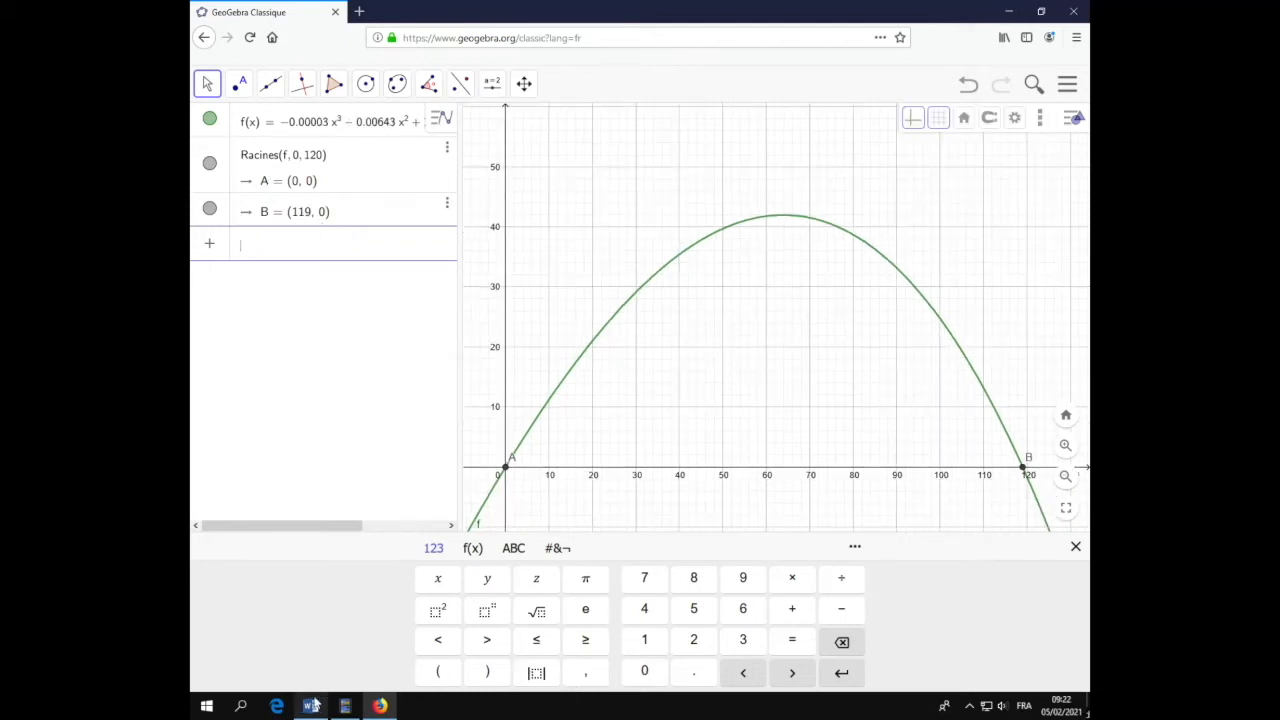
Switch to the Word worksheet and answer the cannon range question with "la portée du canon est de 119 km".
click(310, 706)
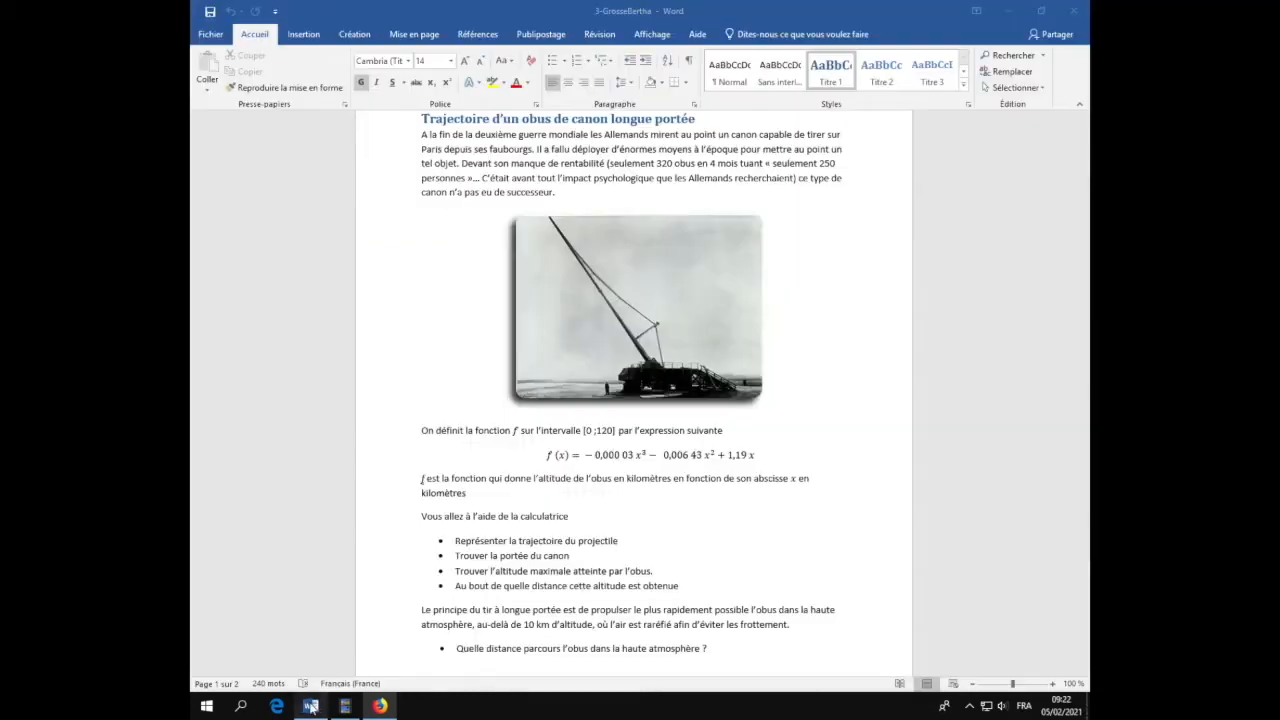
click(595, 556)
text(la portée du canon est de 119 km)
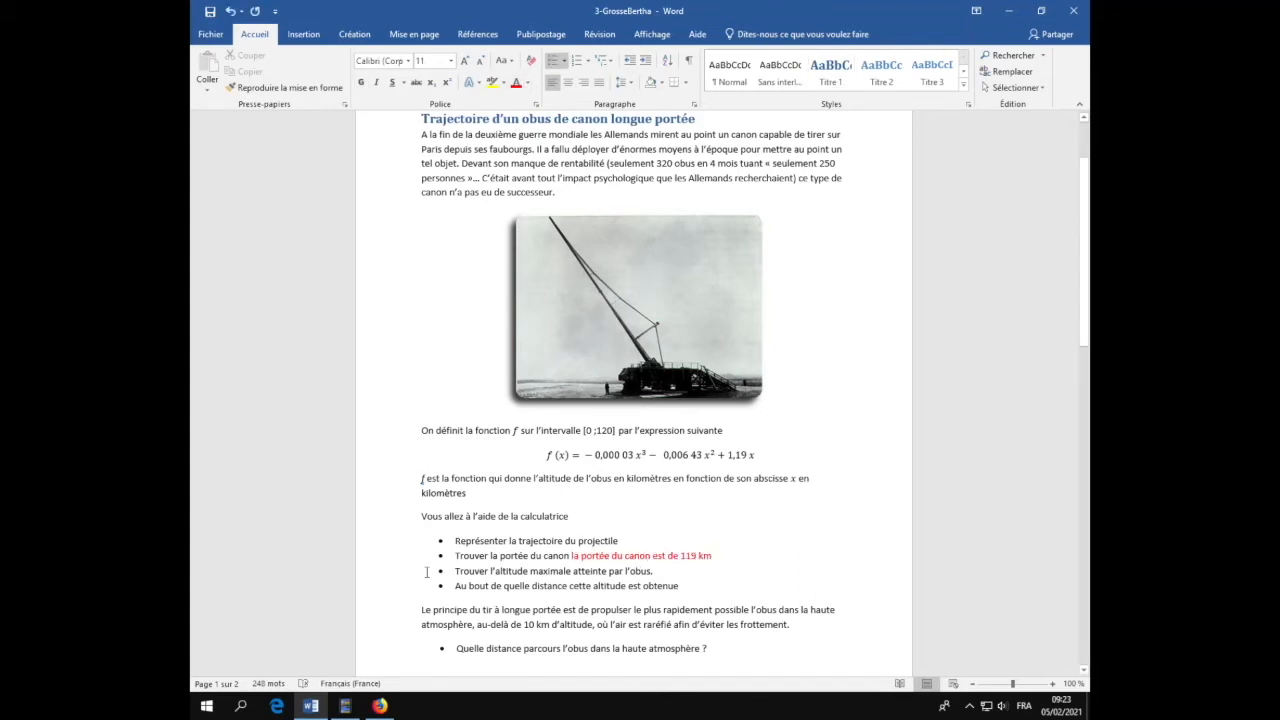
Return to GeoGebra and compute the maximum point of f between 0 and 120 with max(f, 0, 120).
mouse_move(347, 708)
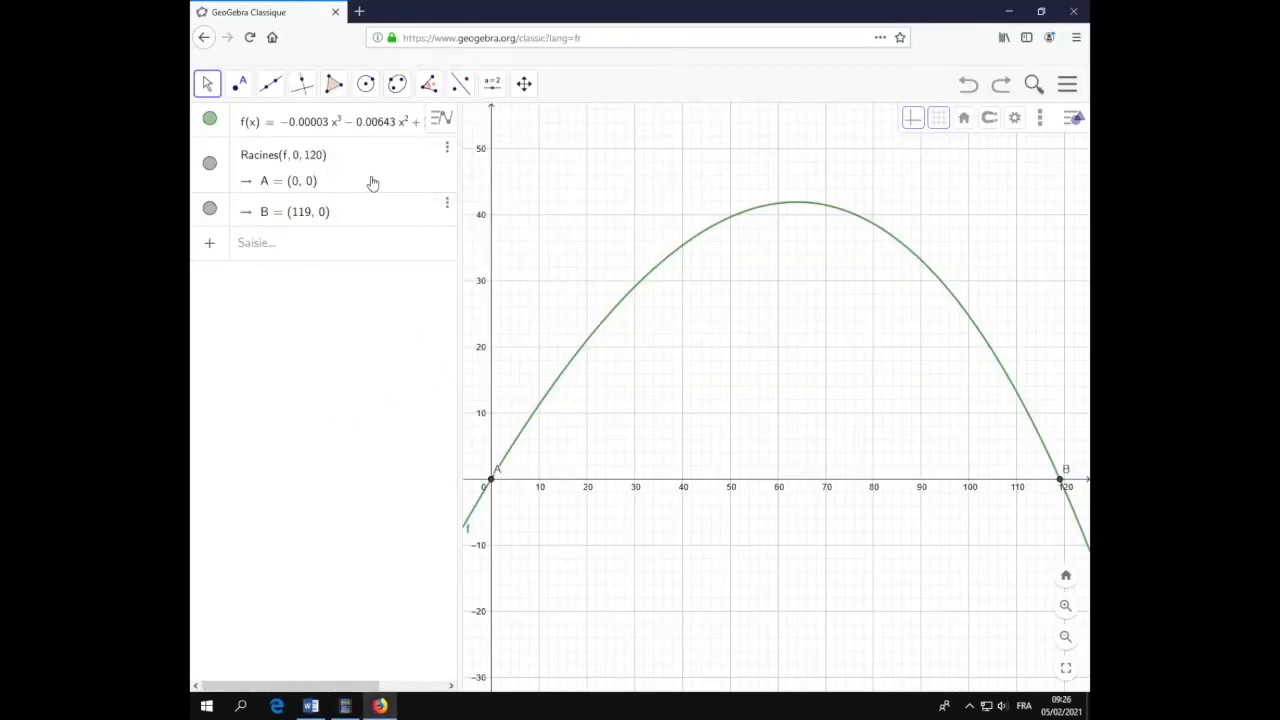
click(391, 245)
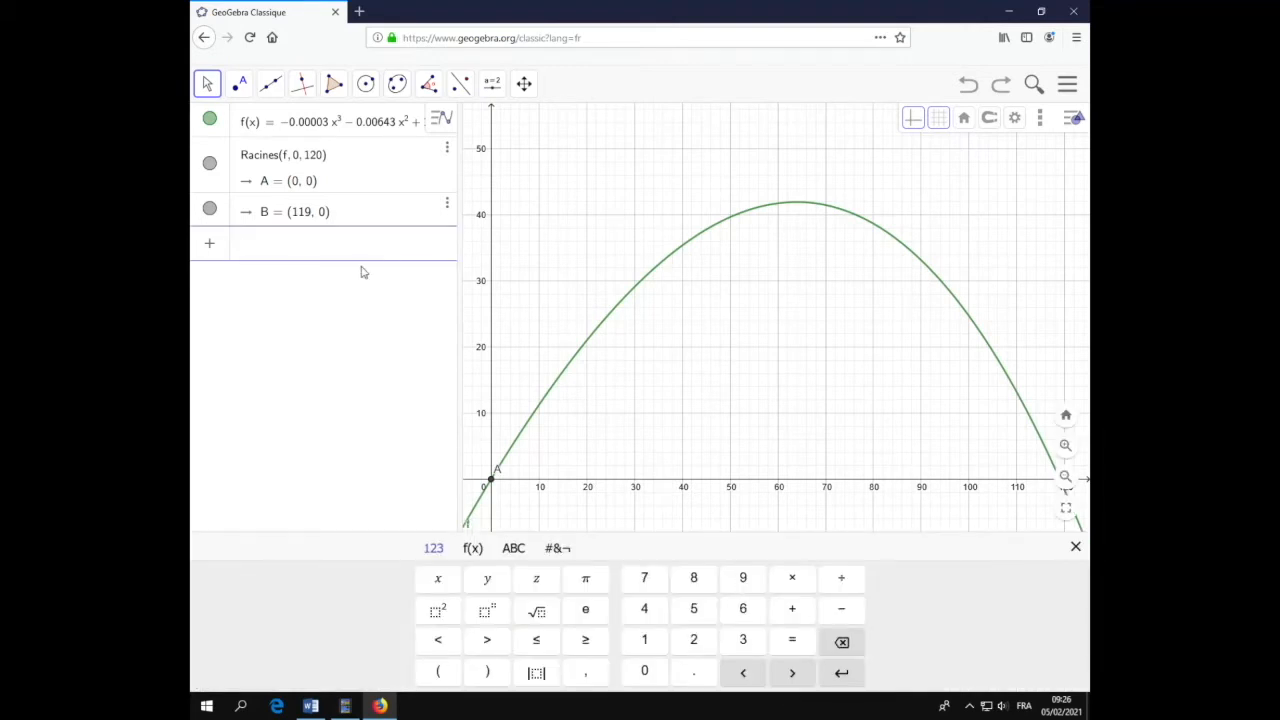
text(max()
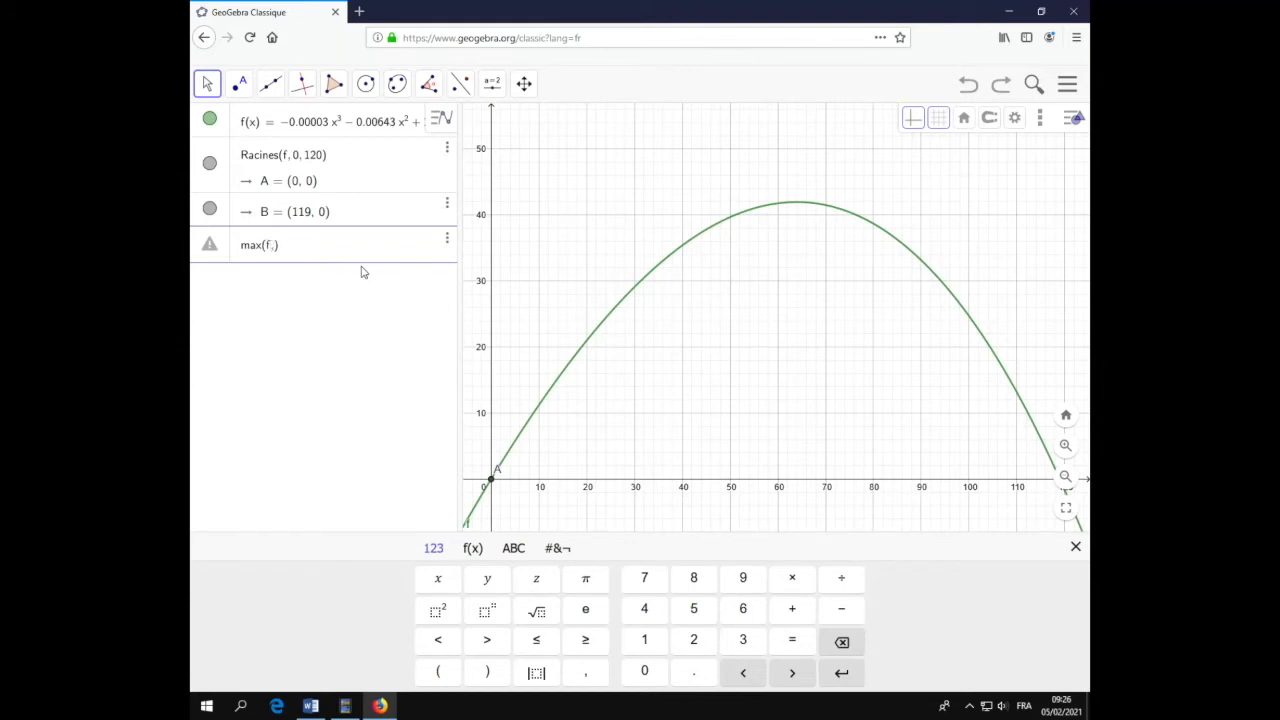
text(f, 0, 120)
key(Return)
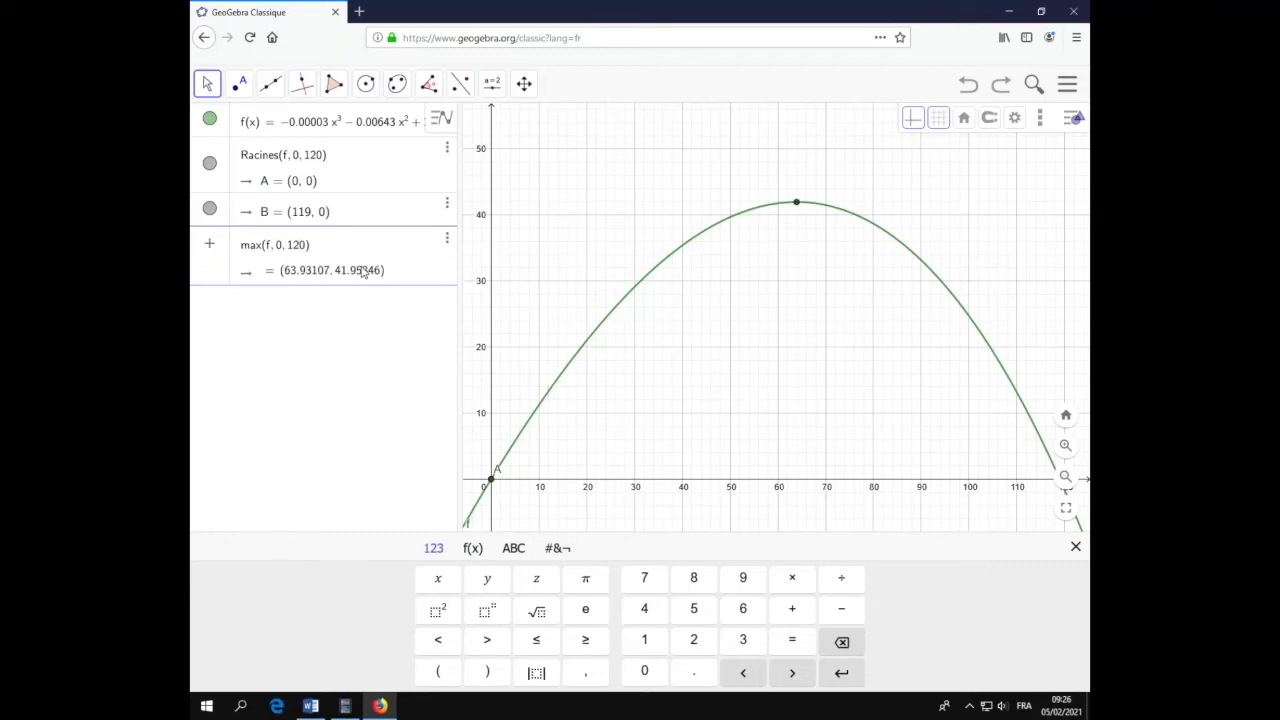
Switch back to the Word worksheet and answer the maximum altitude question with "Le maximum est à 41,96 km".
key(alt+Tab)
text(Le maximum est à 41,96 km d'altitude)
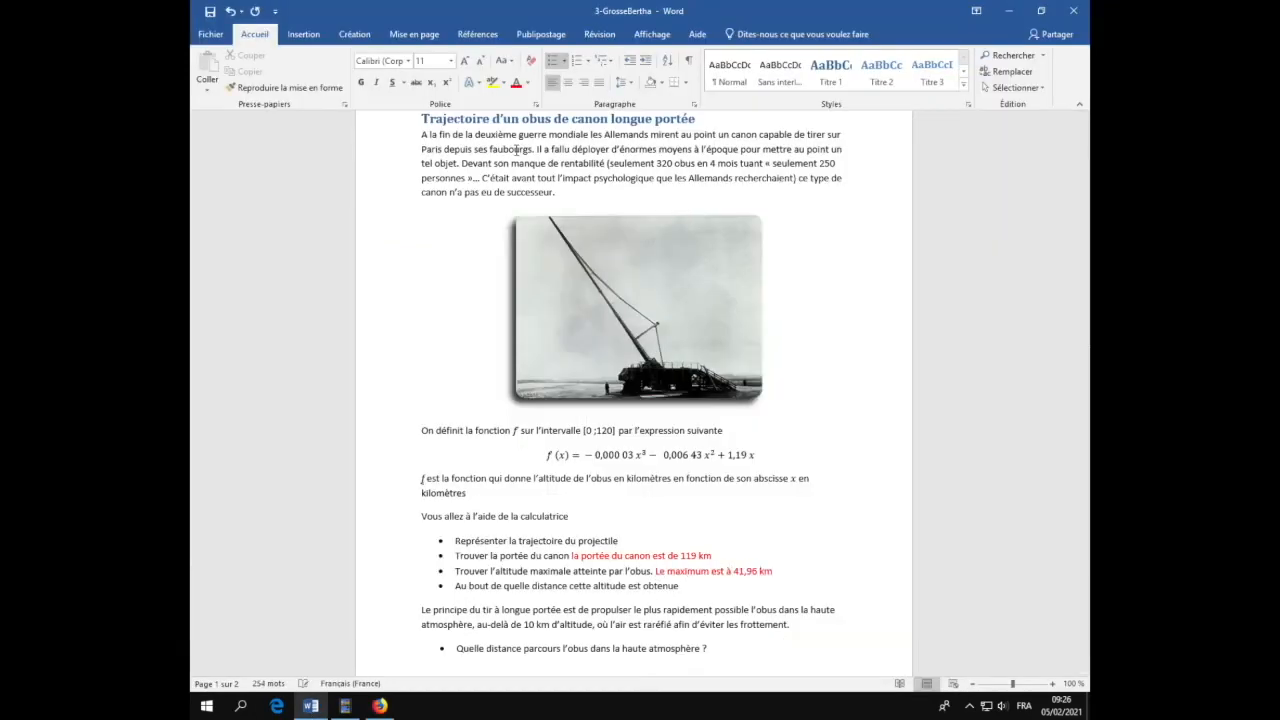
Check the maximum in GeoGebra, return to Word, and answer the distance question with "à 63,93 km du début" in red.
click(381, 706)
click(319, 708)
text(63,93 km du début)
key(ctrl+shift+Left)
key(ctrl+shift+Left)
key(ctrl+shift+Left)
key(ctrl+shift+Left)
key(ctrl+shift+Left)
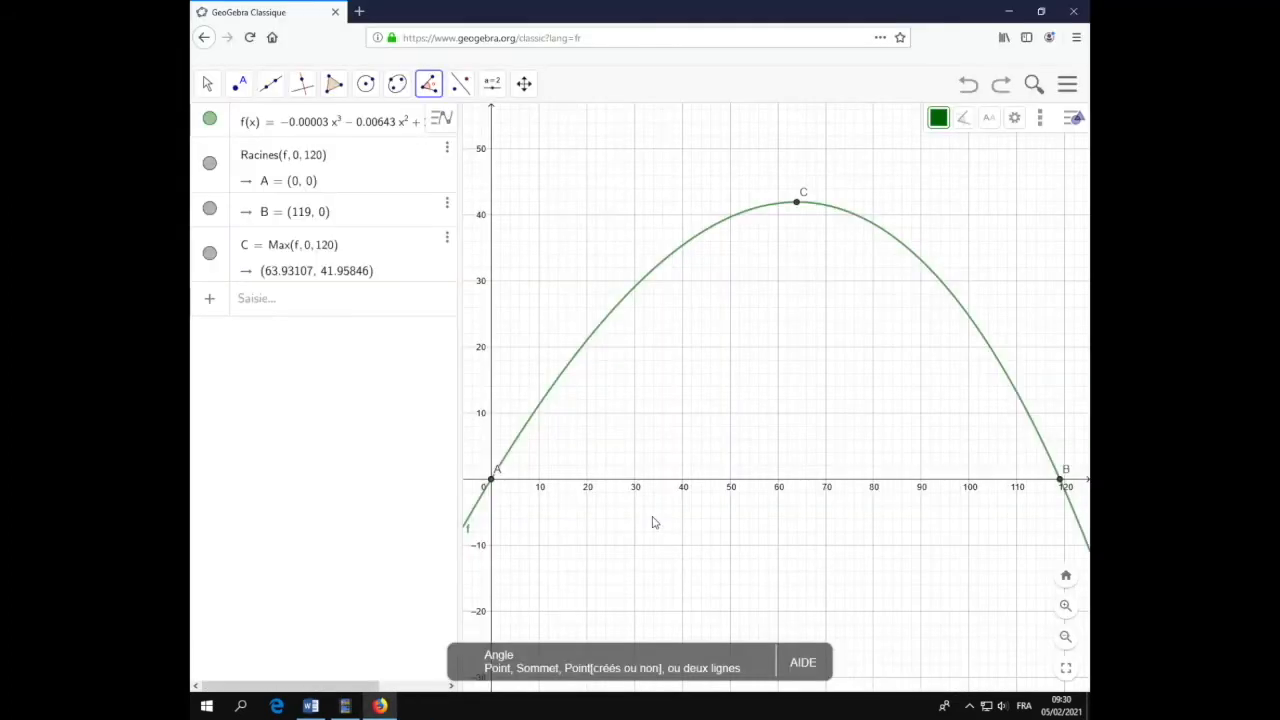
Return to GeoGebra and plot the horizontal line y=10.
click(306, 302)
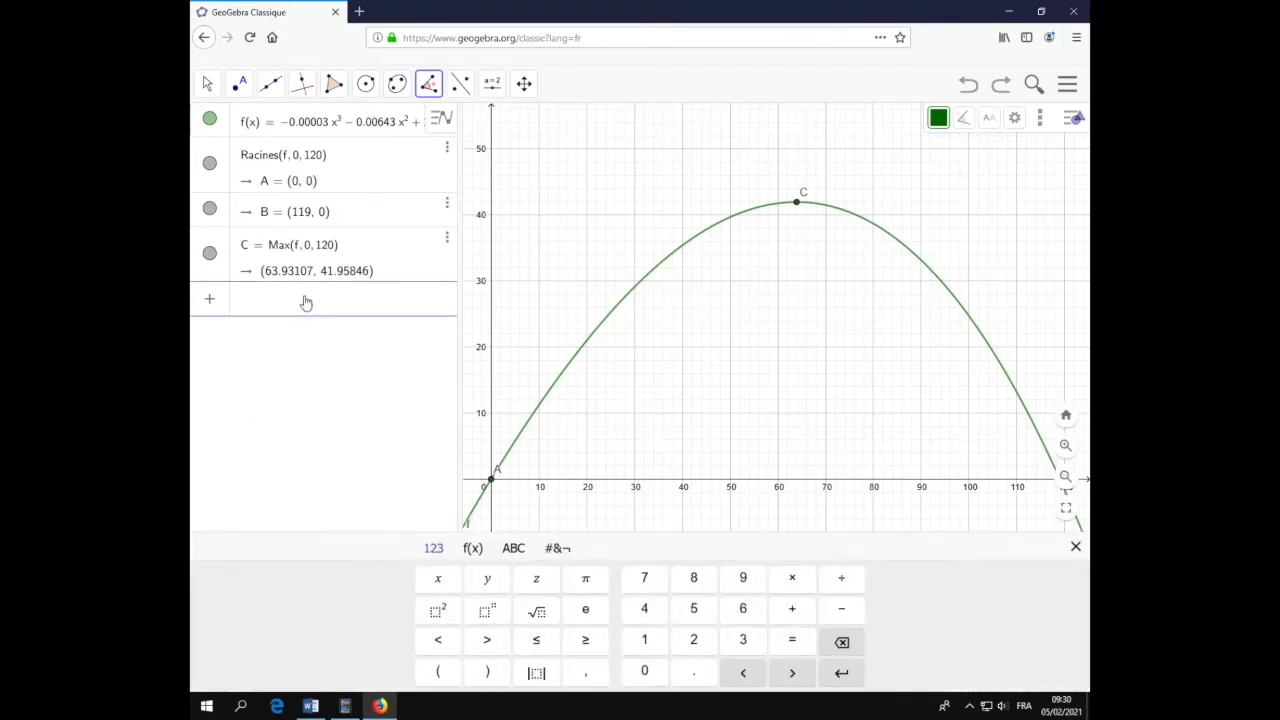
text(y=10)
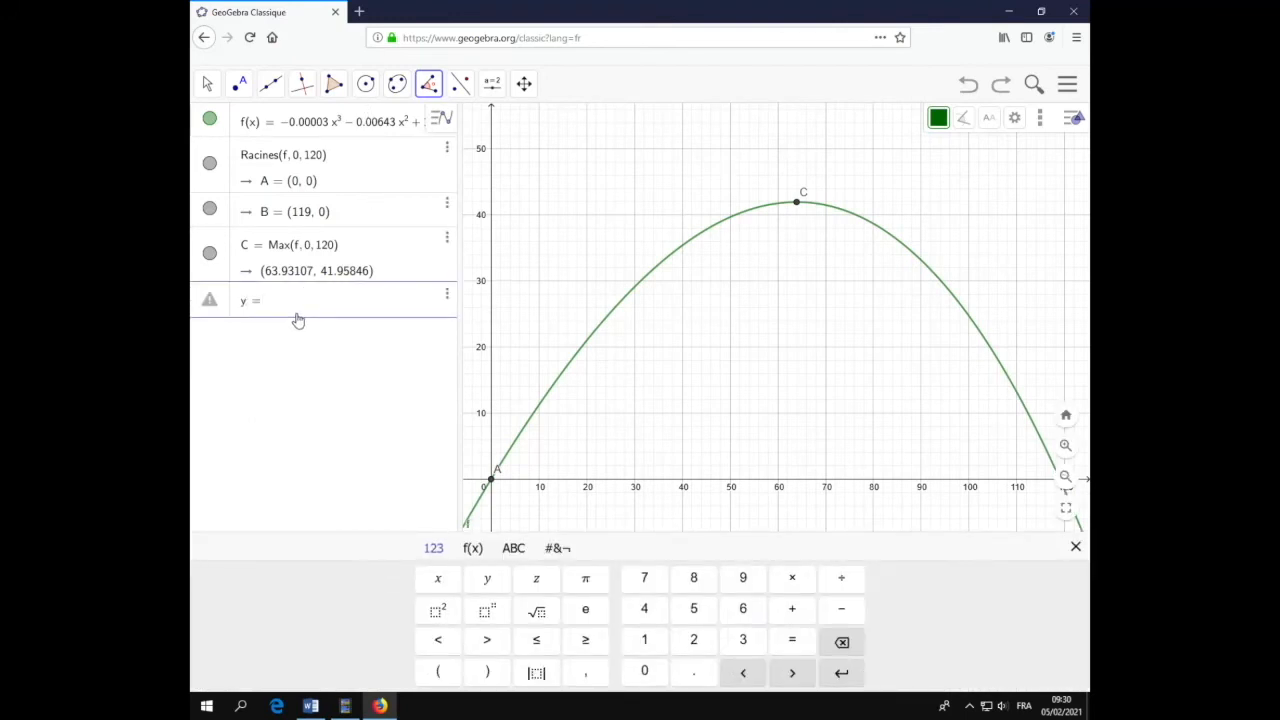
key(Return)
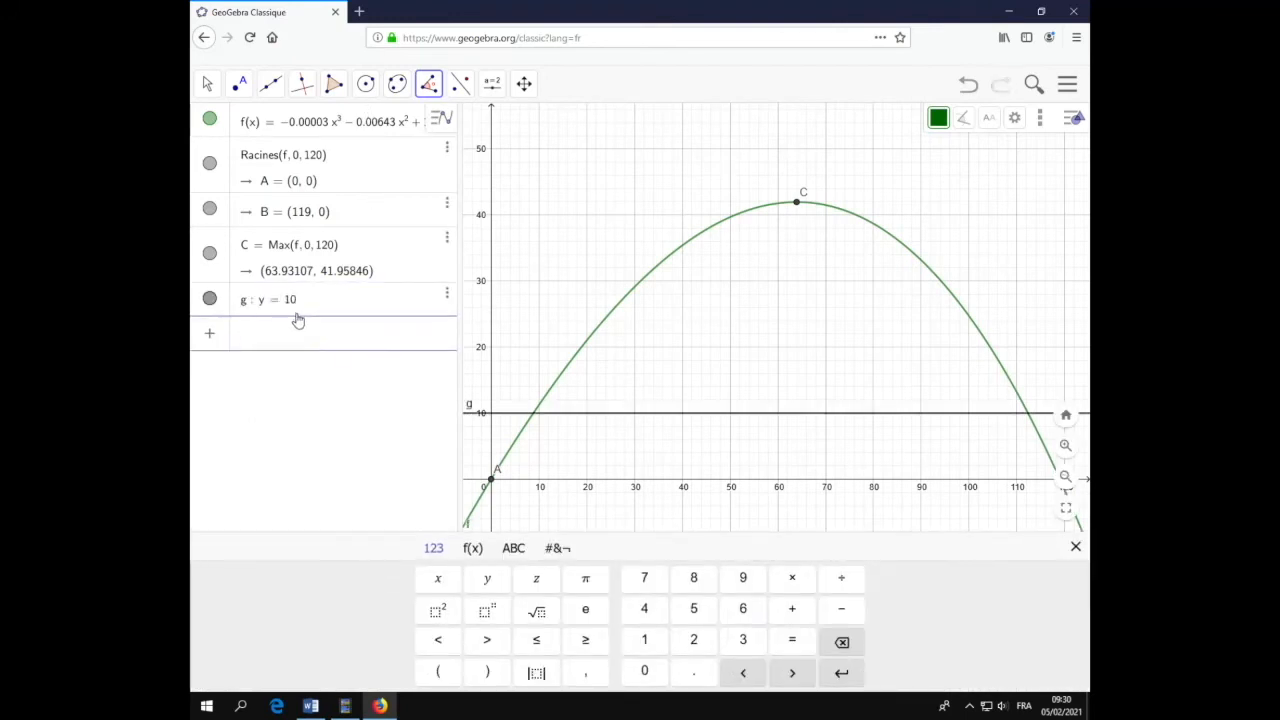
Create the intersection points between the line y=10 and the curve of f.
click(244, 94)
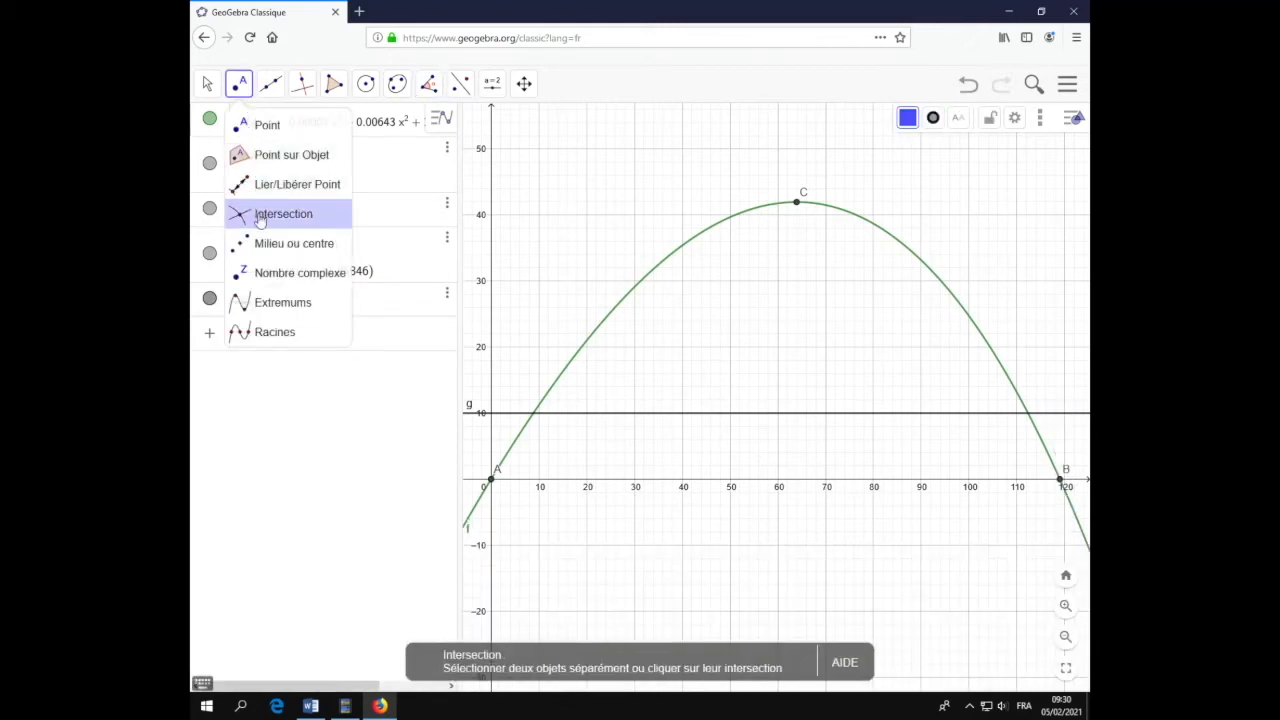
click(260, 214)
click(866, 419)
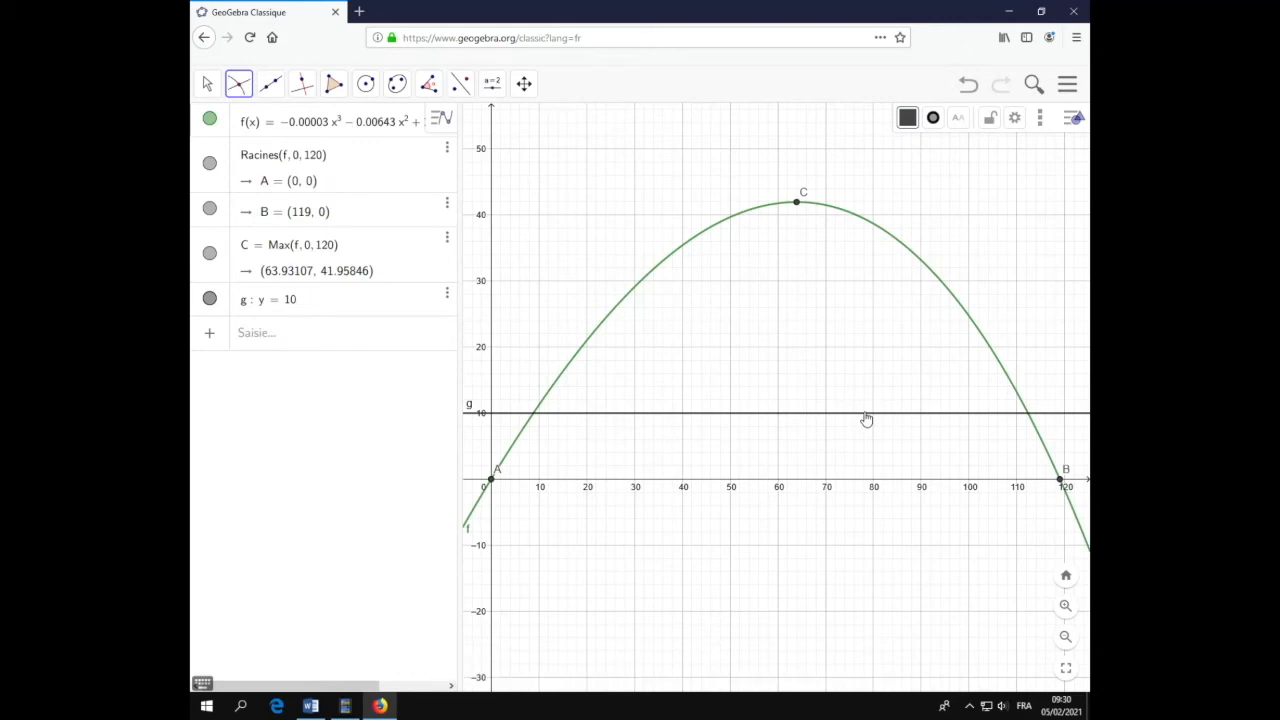
click(666, 264)
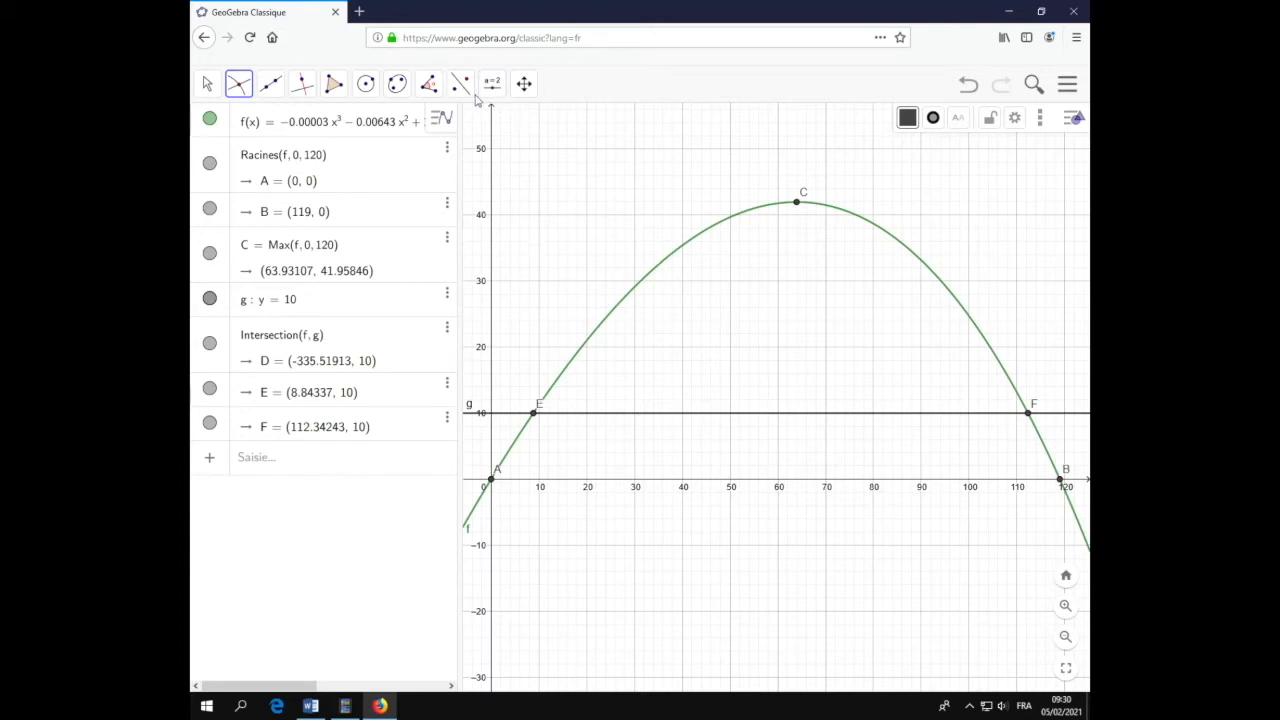
Measure the distance between intersection points E and F with the Distance ou Longueur tool.
click(438, 94)
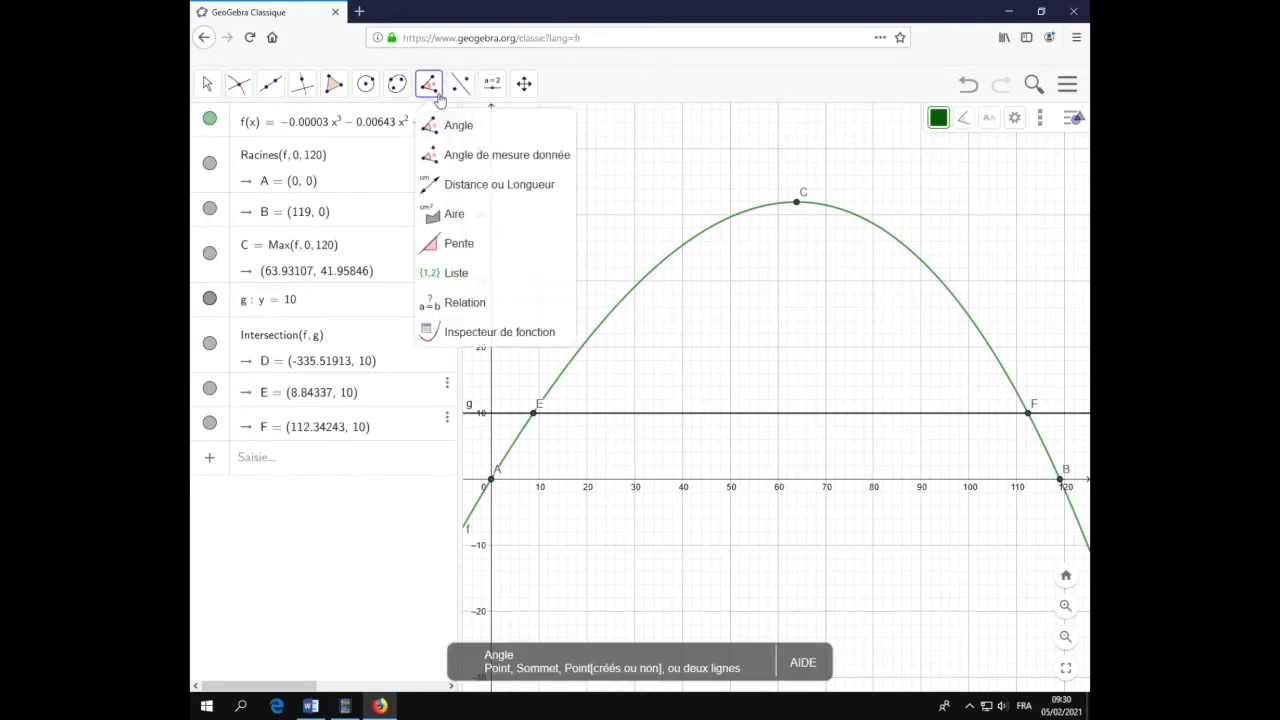
click(467, 188)
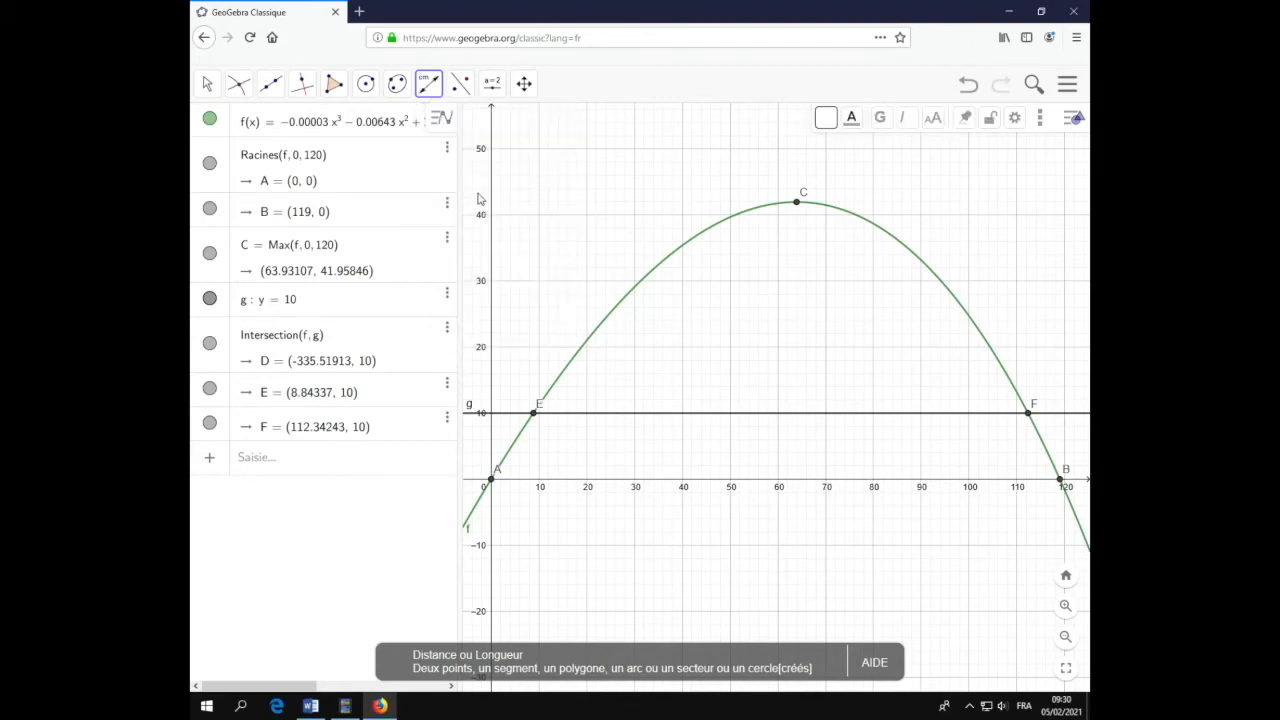
click(535, 414)
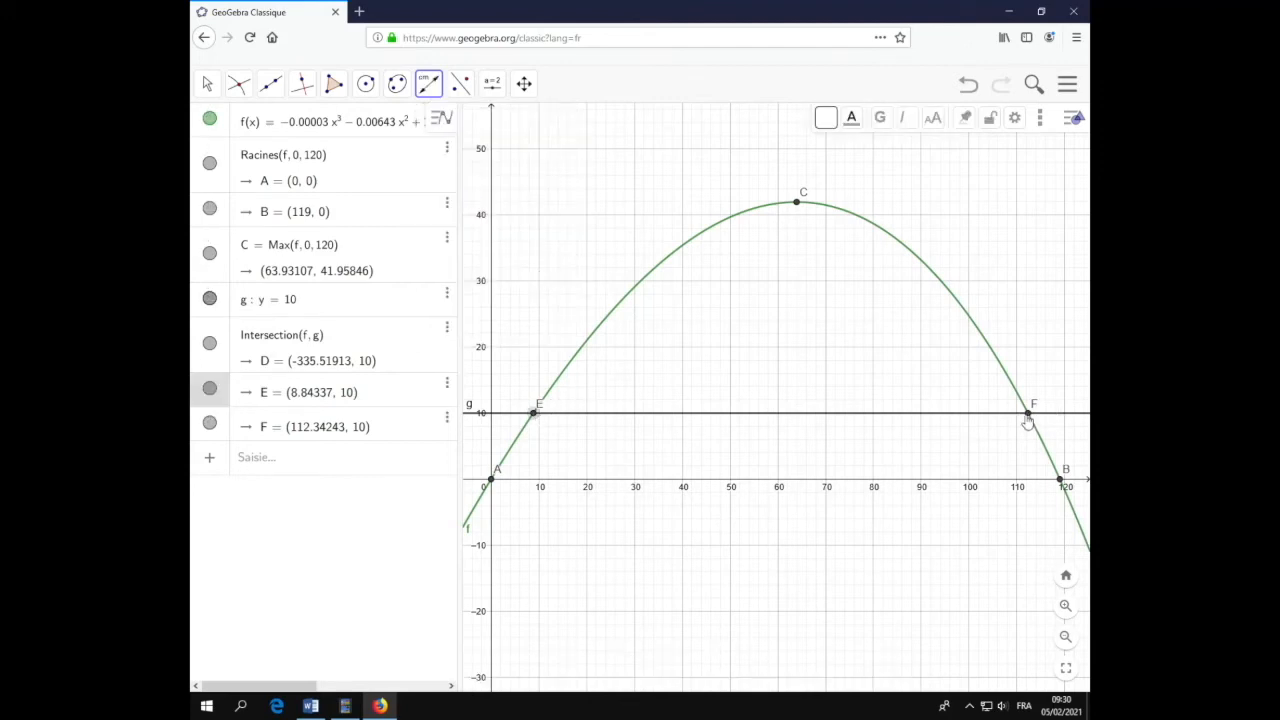
click(1027, 414)
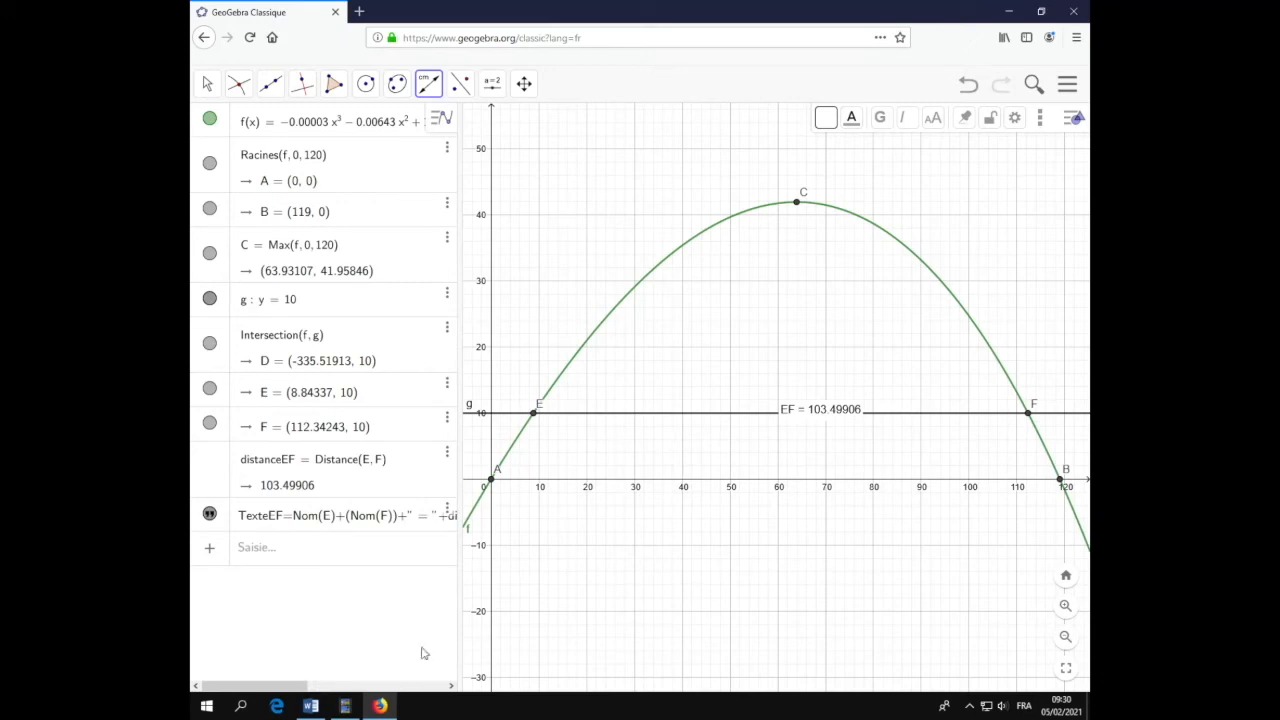
Switch to Word and answer the upper atmosphere question in red with "L'obus parcourt 103,5 km dans la haute atmosphère".
mouse_move(313, 708)
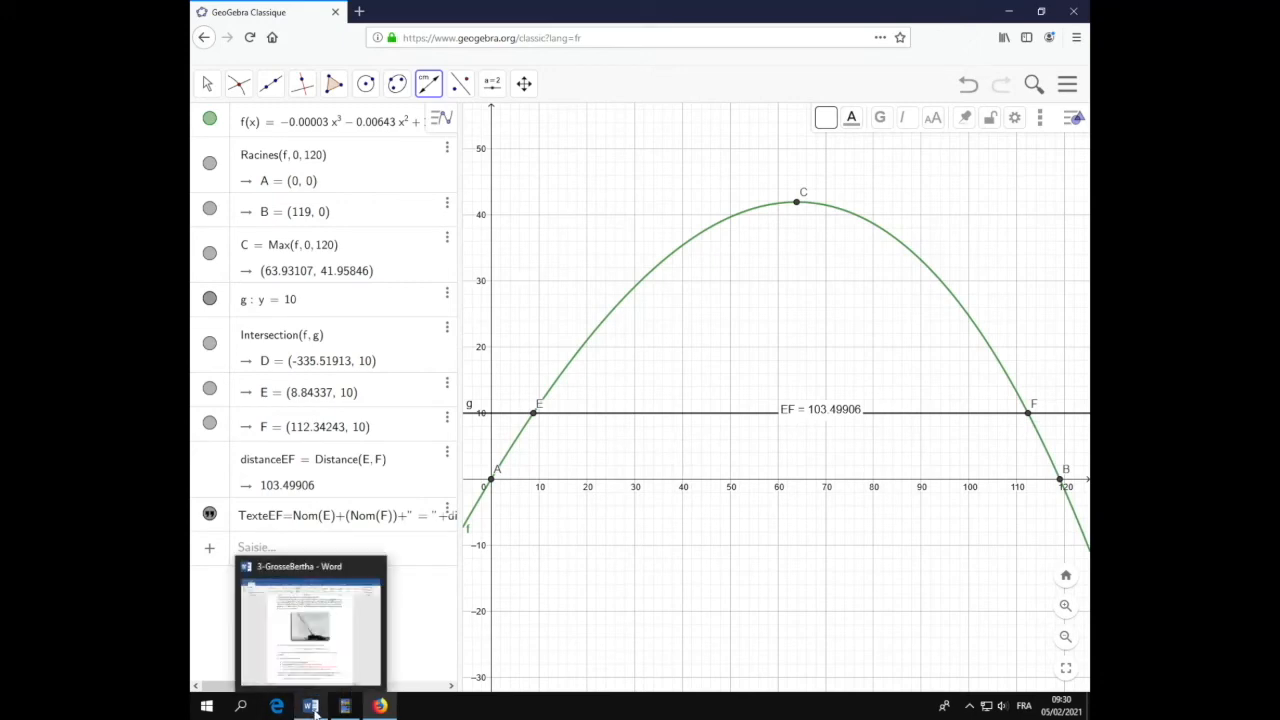
click(313, 708)
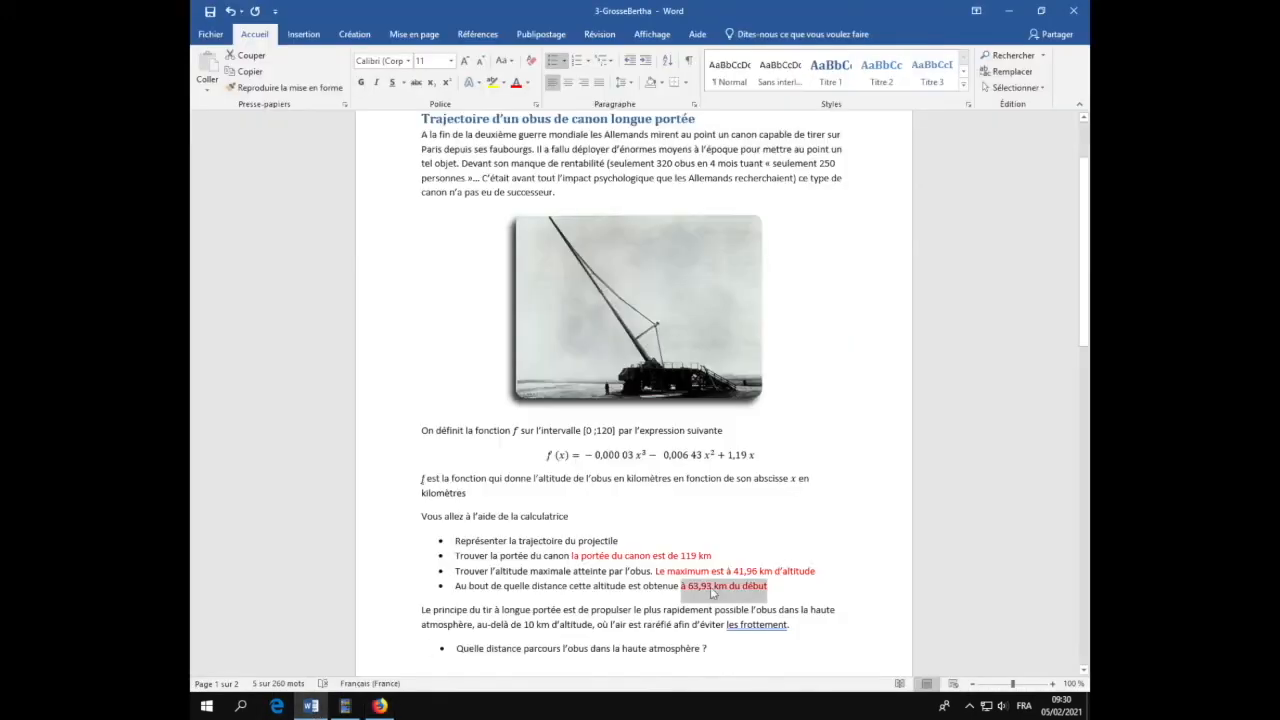
click(725, 650)
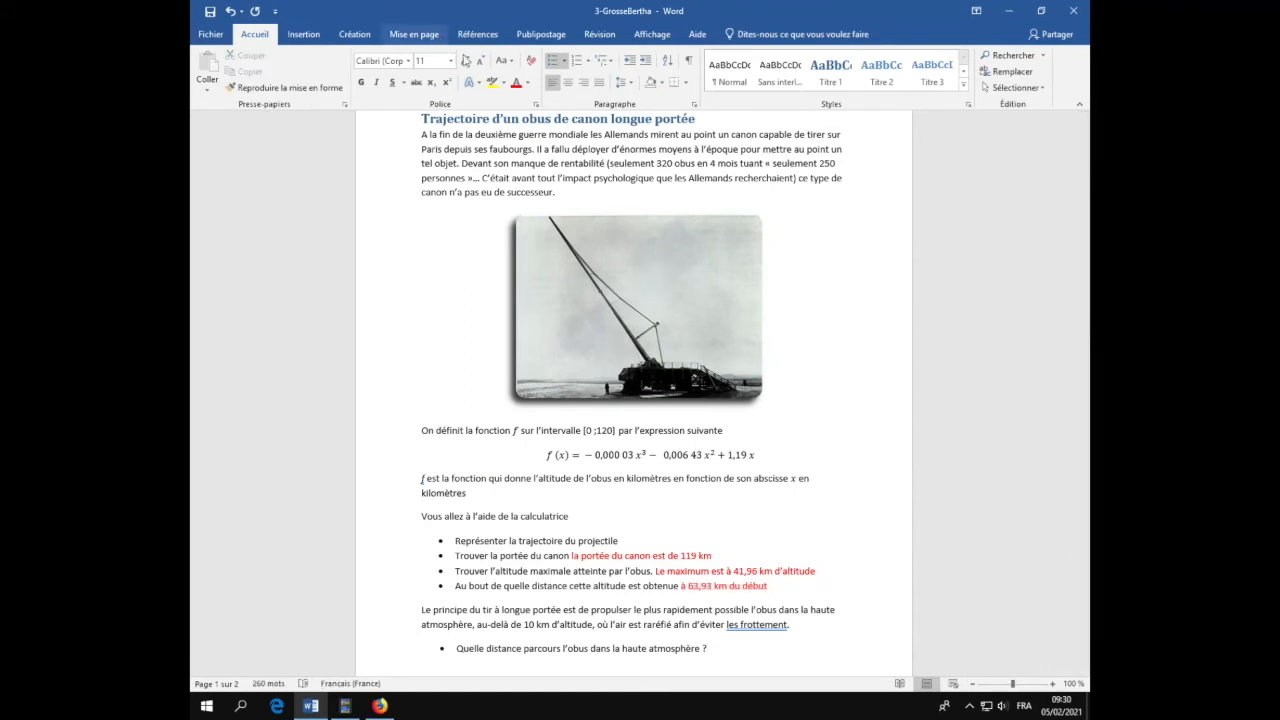
text(L'obus parcourt 10)
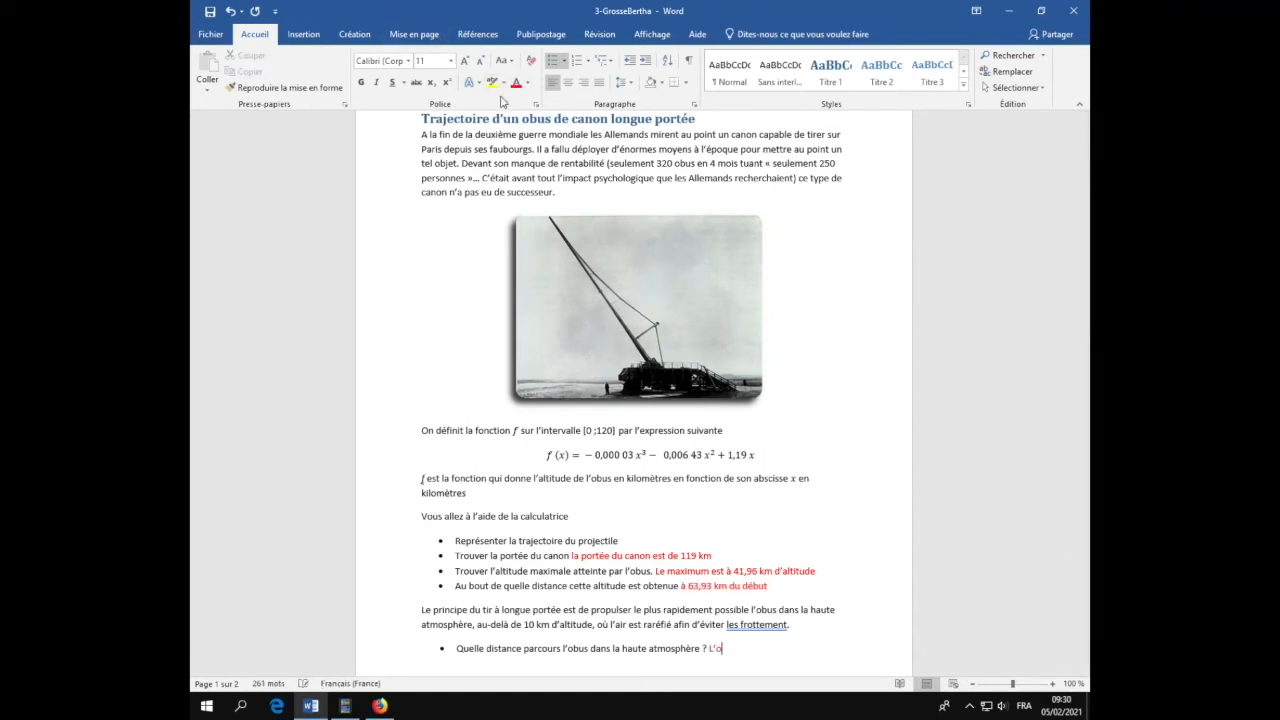
text(3,5 km dans la haute atmosphère)
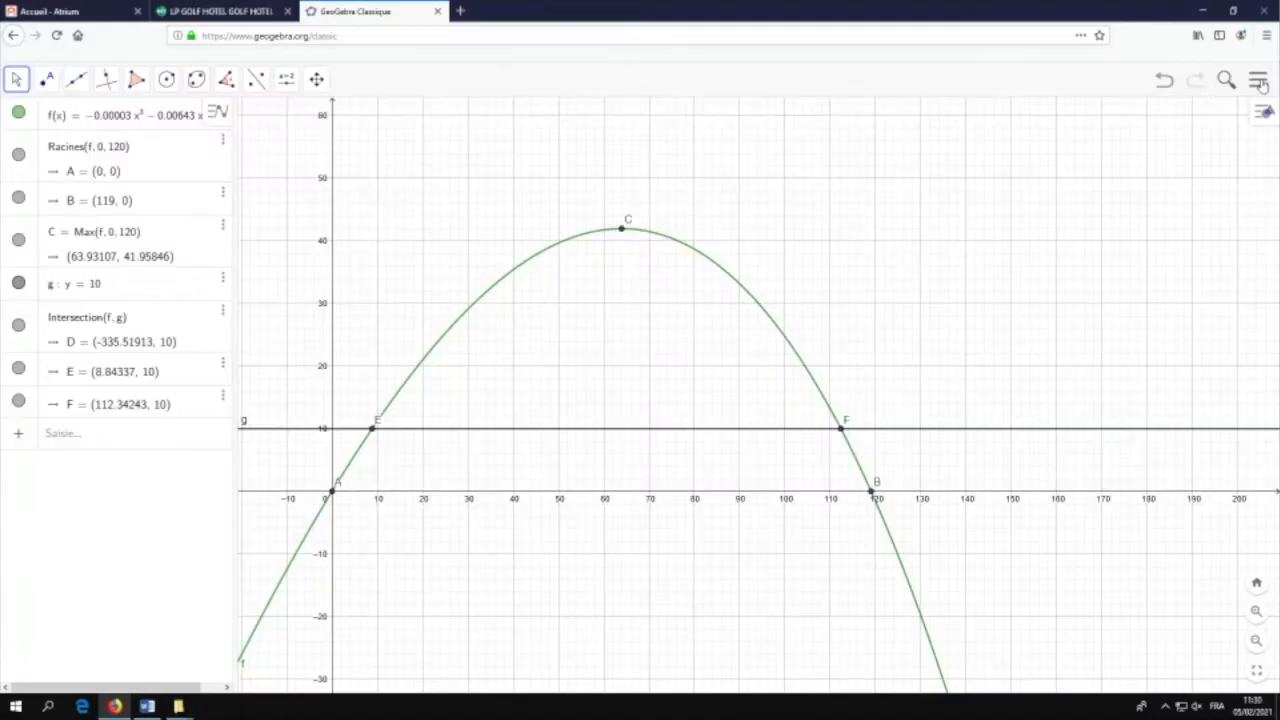
Show the spreadsheet view (Tableur) beside the GeoGebra graph and close the settings menu.
click(1258, 79)
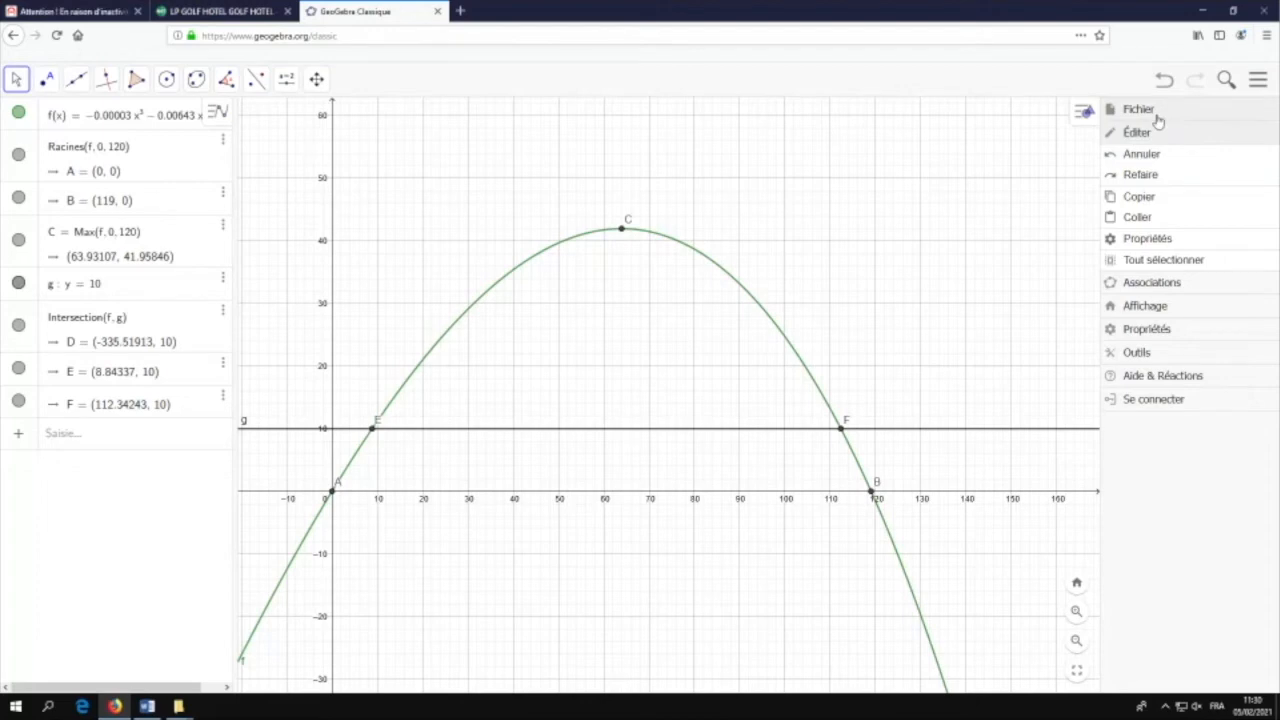
click(1186, 308)
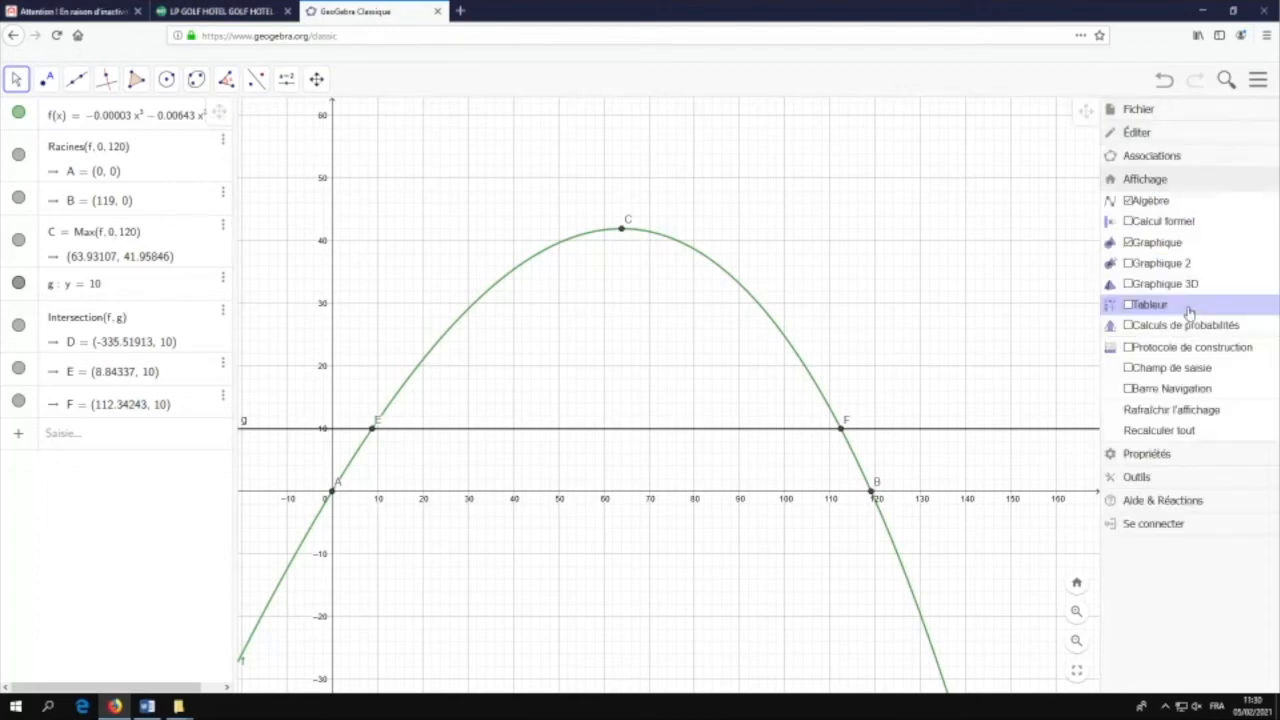
click(1160, 306)
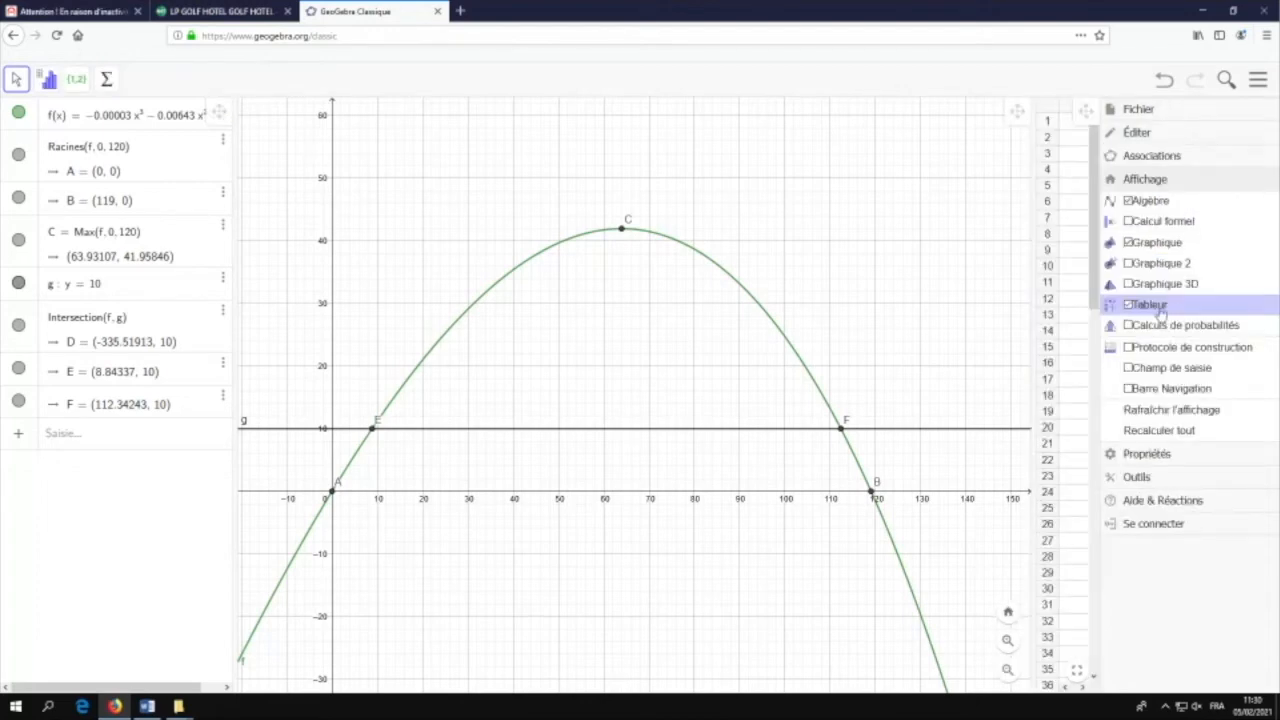
click(1072, 285)
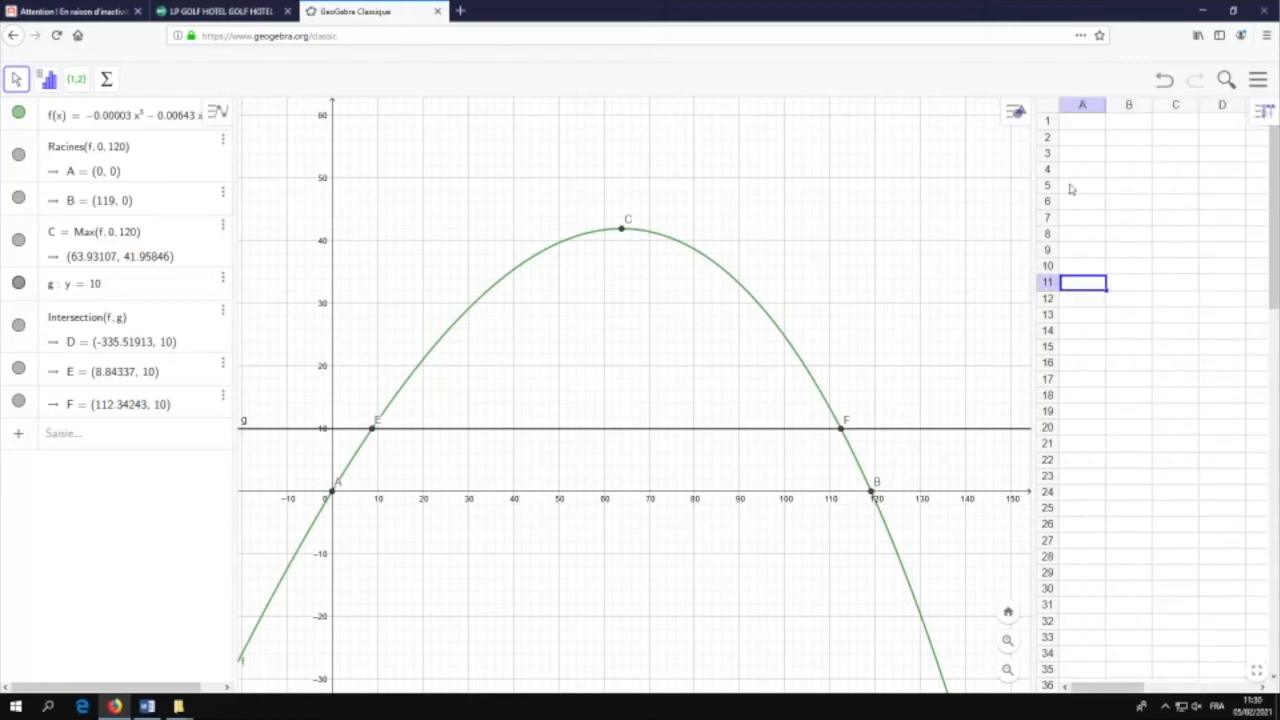
Enter the headers "Abscisses x" in cell A1 and "Ordonnées f(x)" in cell B1.
click(1086, 123)
text(Absc)
text(isse x)
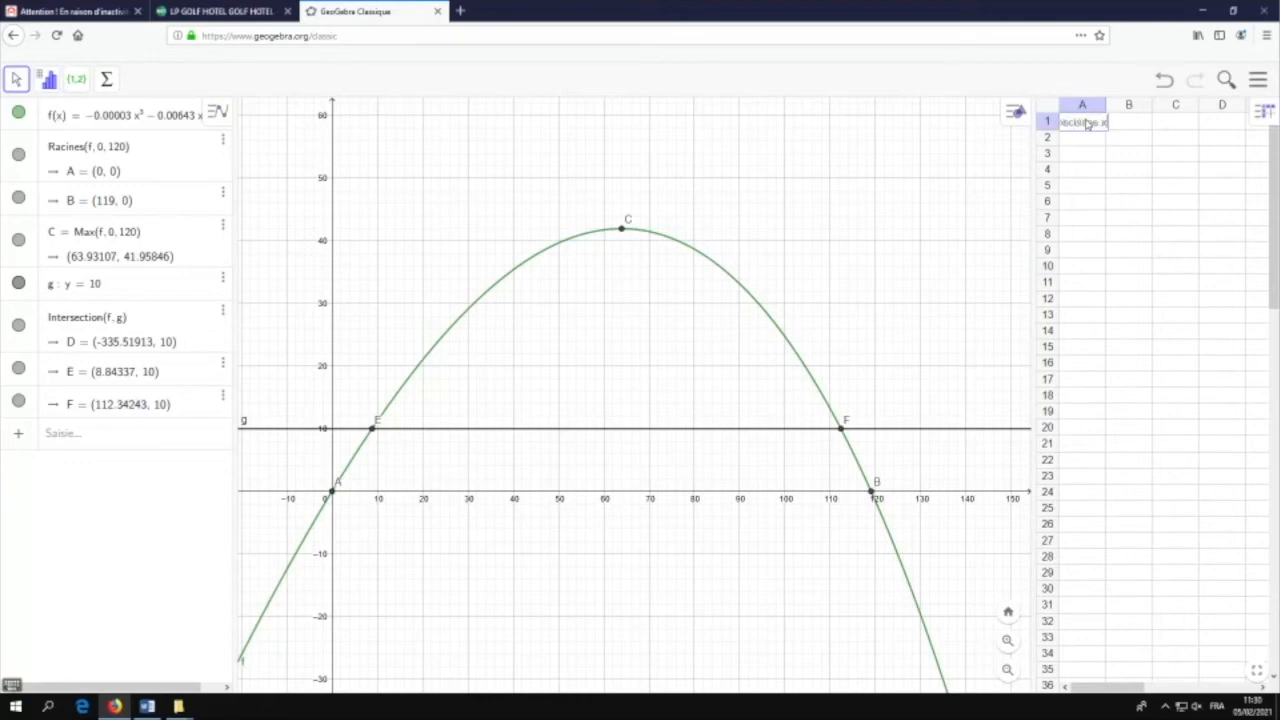
key(Return)
key(Right)
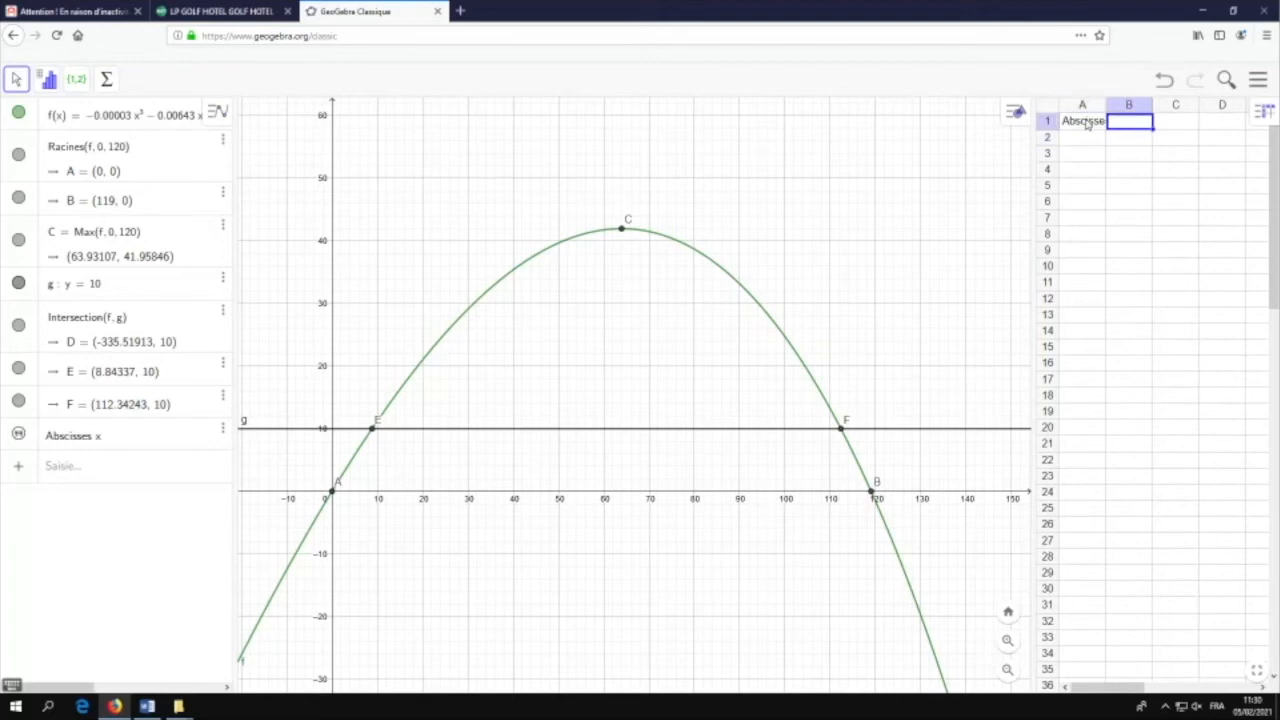
text(Ordonnées f(x))
key(Return)
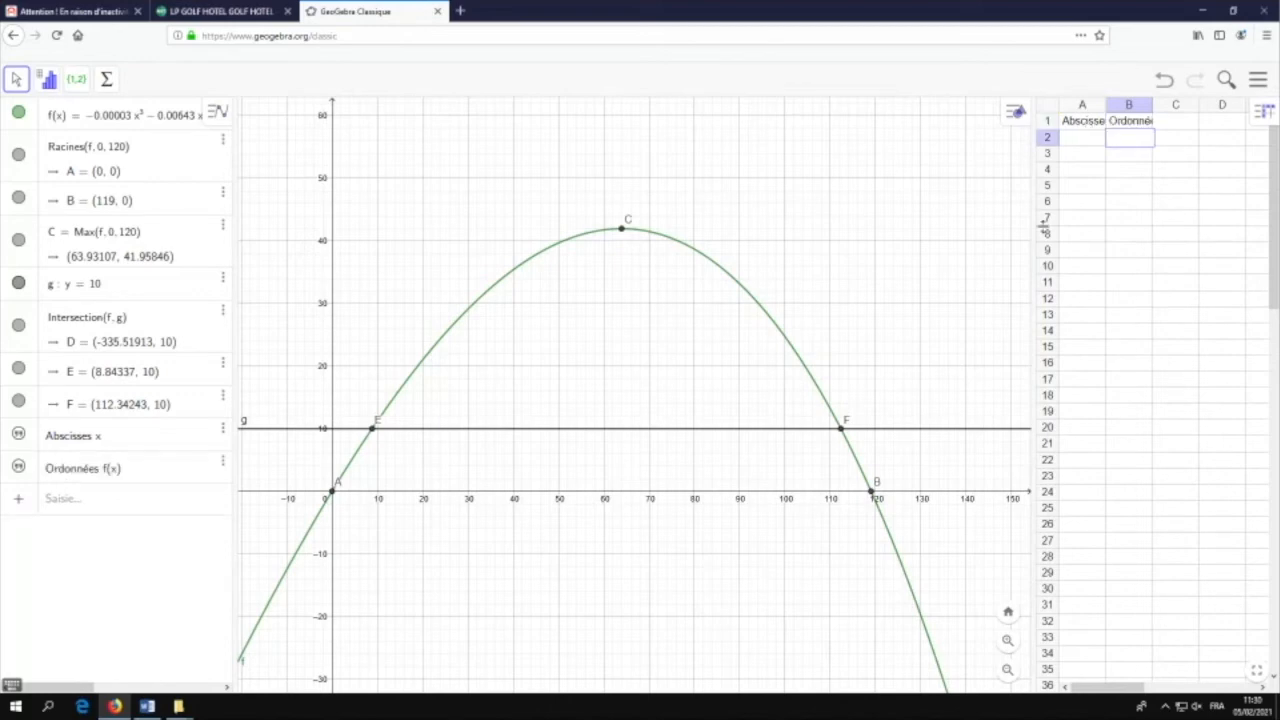
Widen the spreadsheet view and columns A and B so both headers fit.
drag(1035, 223, 972, 221)
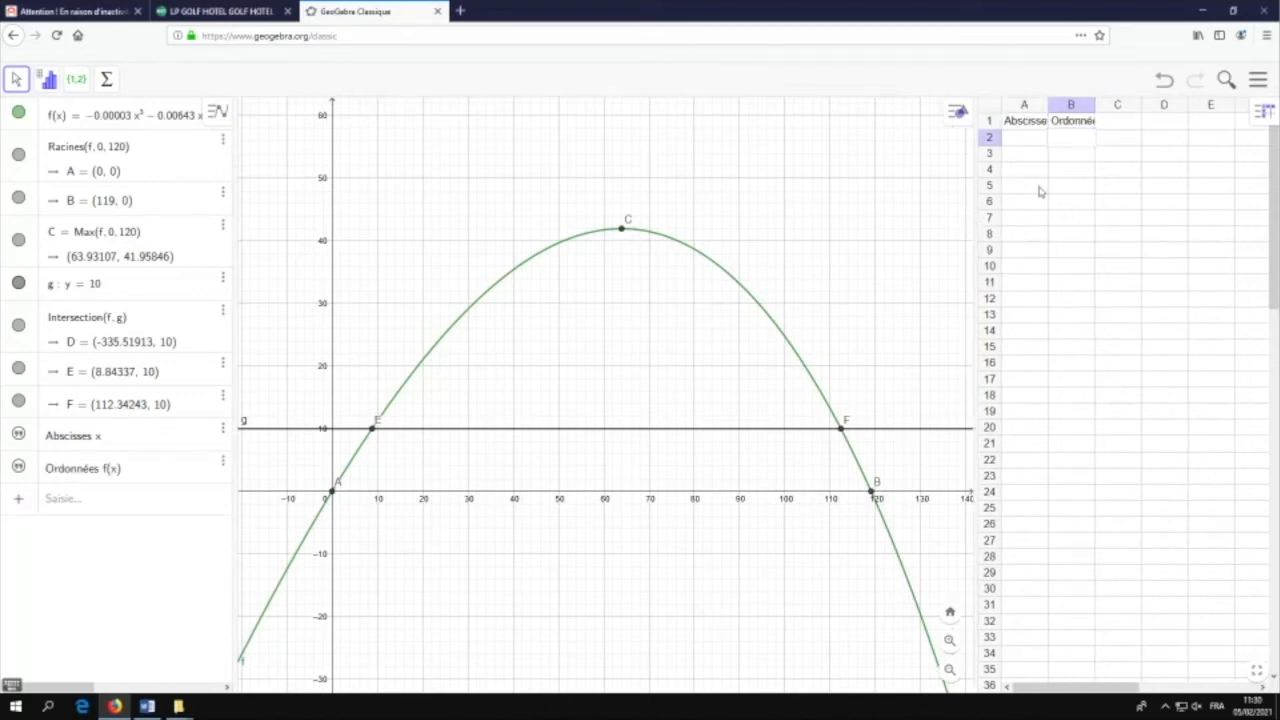
drag(1048, 104, 1077, 102)
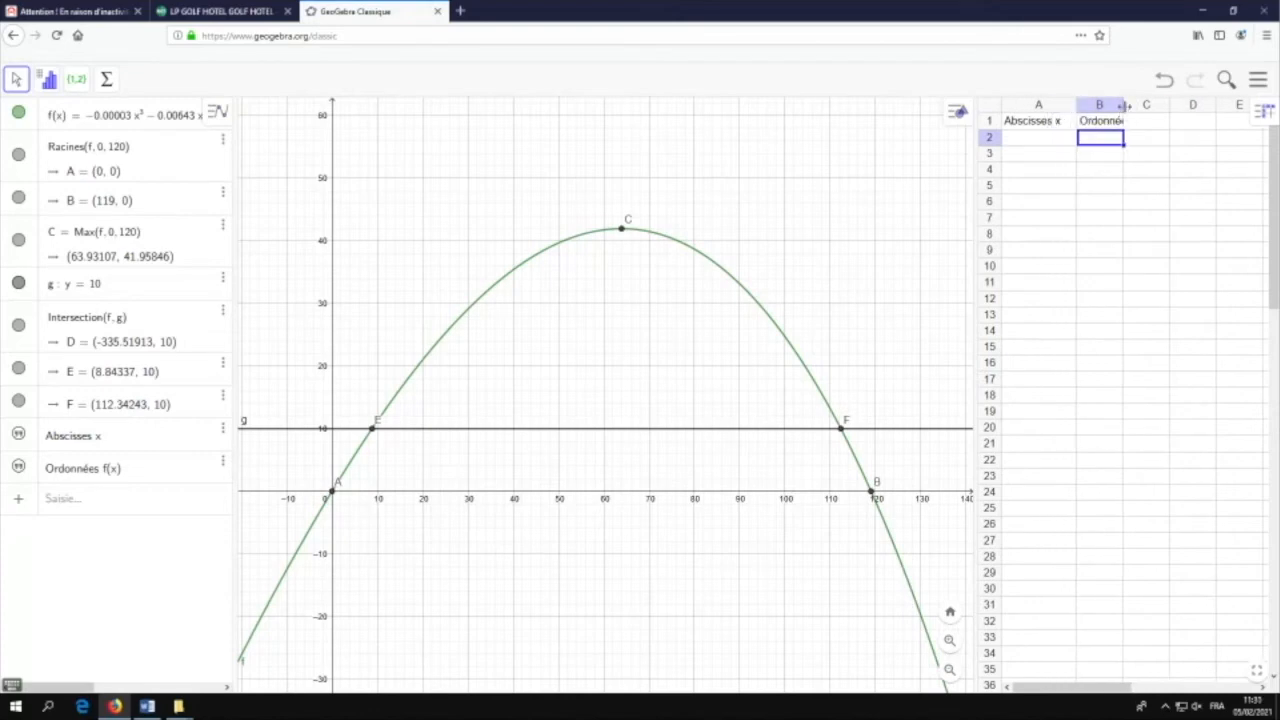
drag(1123, 105, 1159, 105)
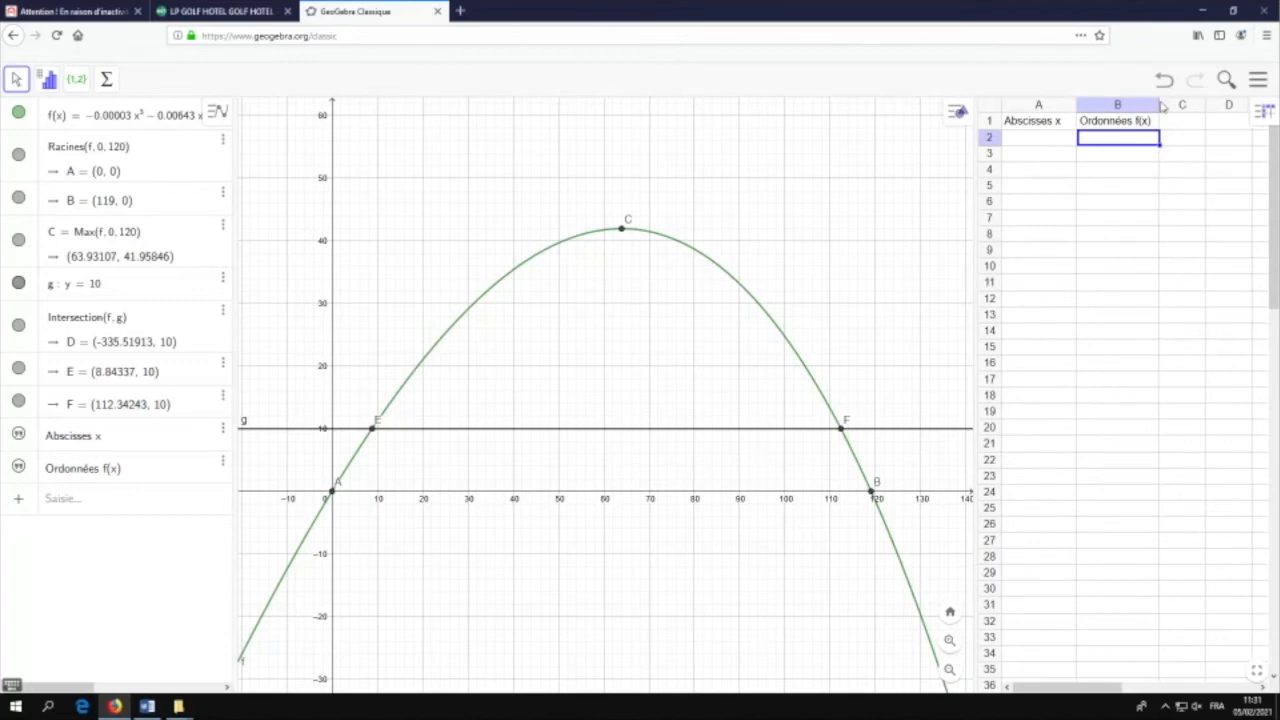
Enter the abscissas 0, 10 and 20 in cells A2 to A4.
click(1068, 170)
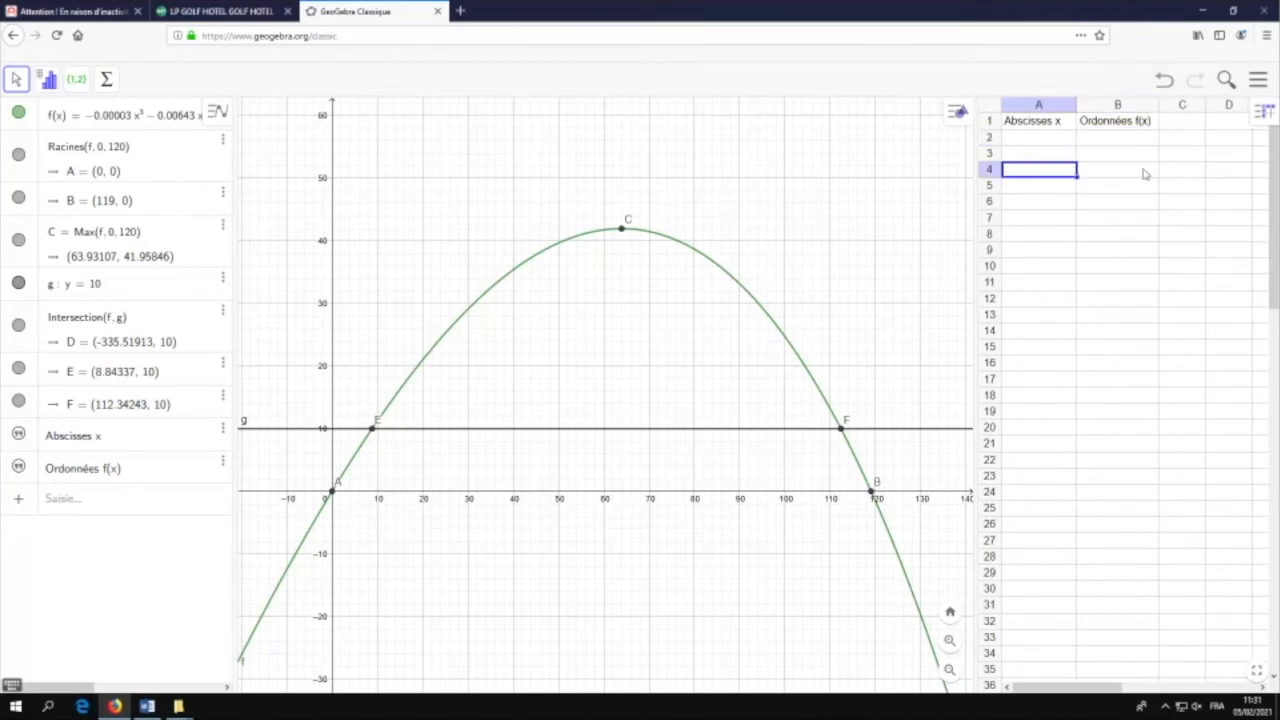
key(Up)
key(Up)
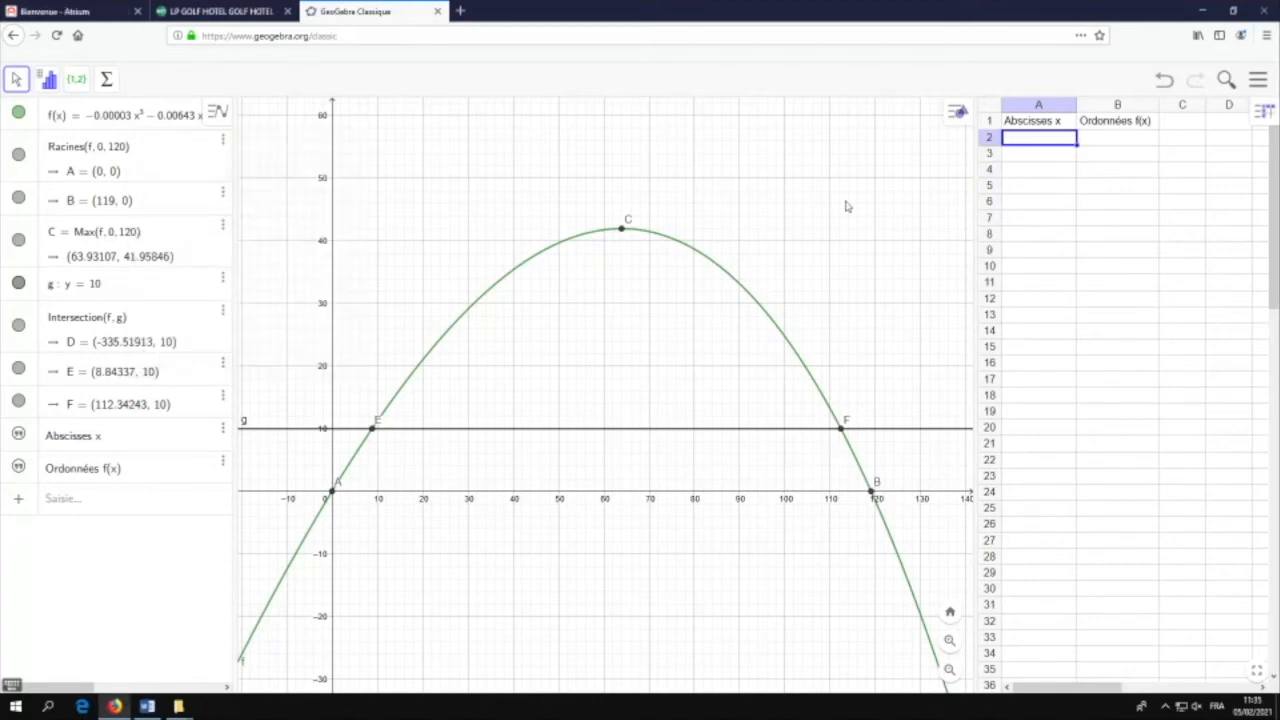
click(1023, 144)
text(0)
key(Return)
text(1)
key(Return)
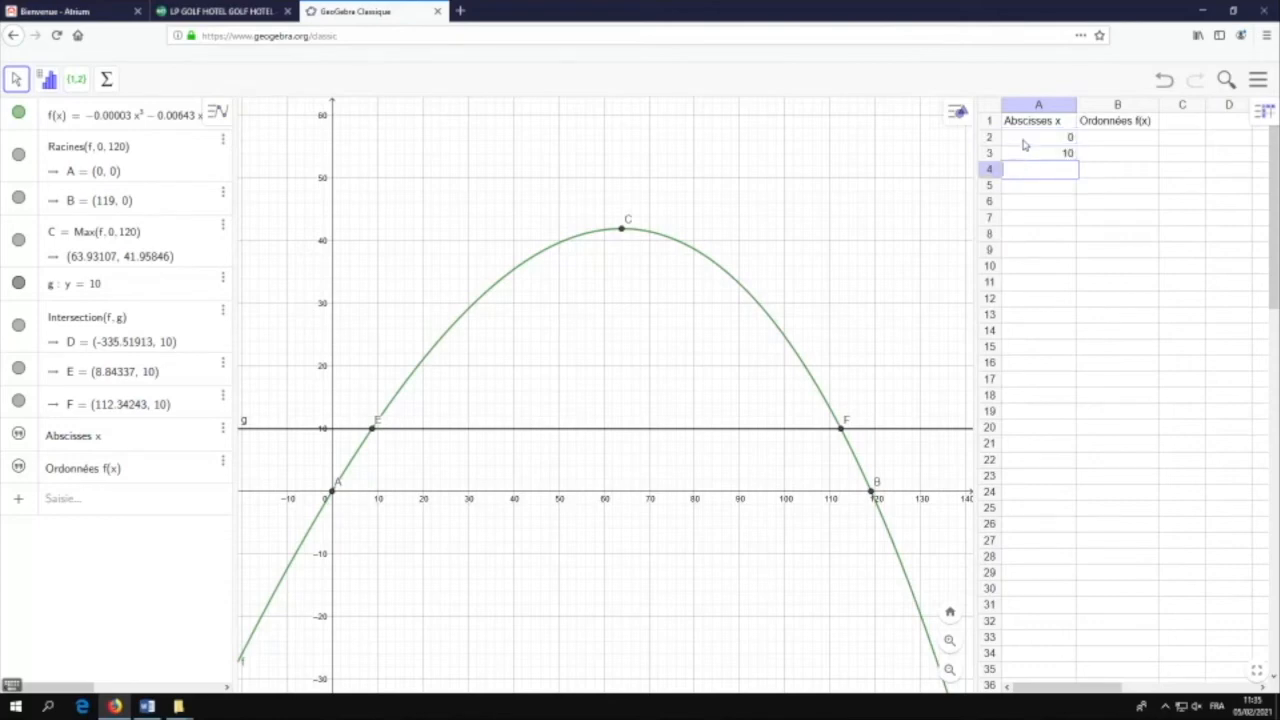
text(20)
key(Return)
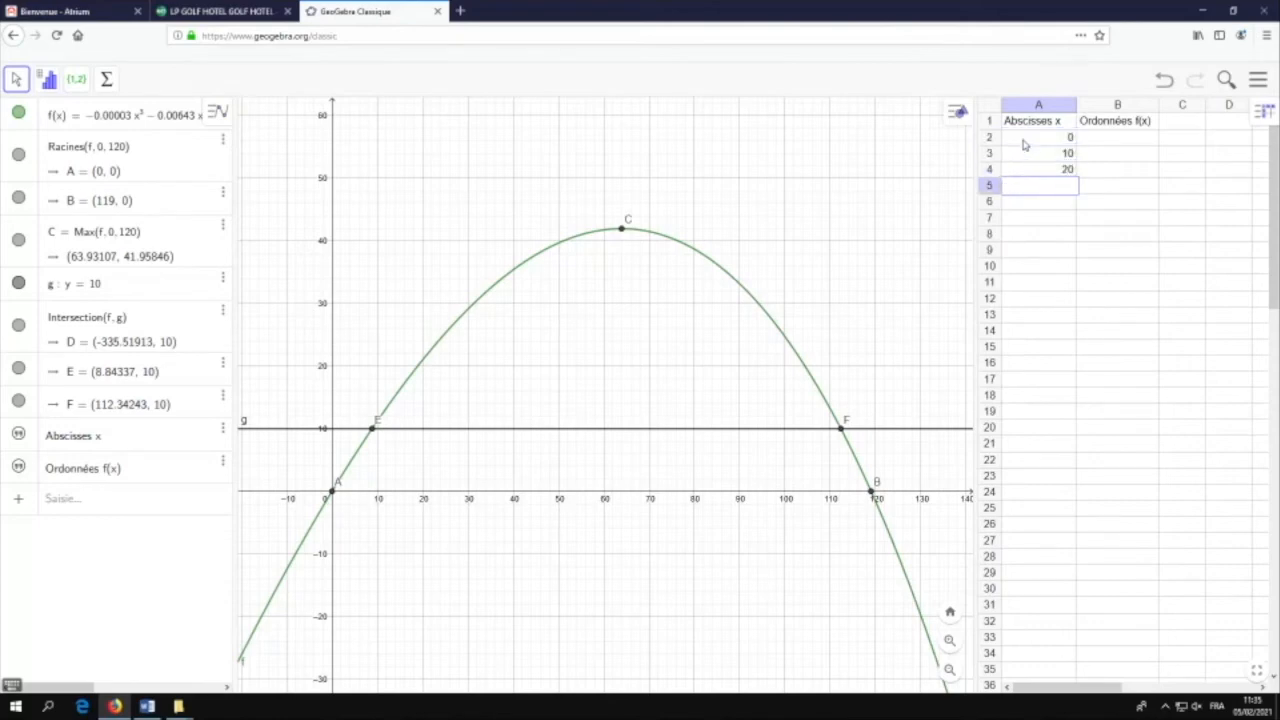
Enter a formula in cell A5 adding 10 to A4, and fill it down to A14.
text(=)
click(1047, 174)
text(+10)
key(Return)
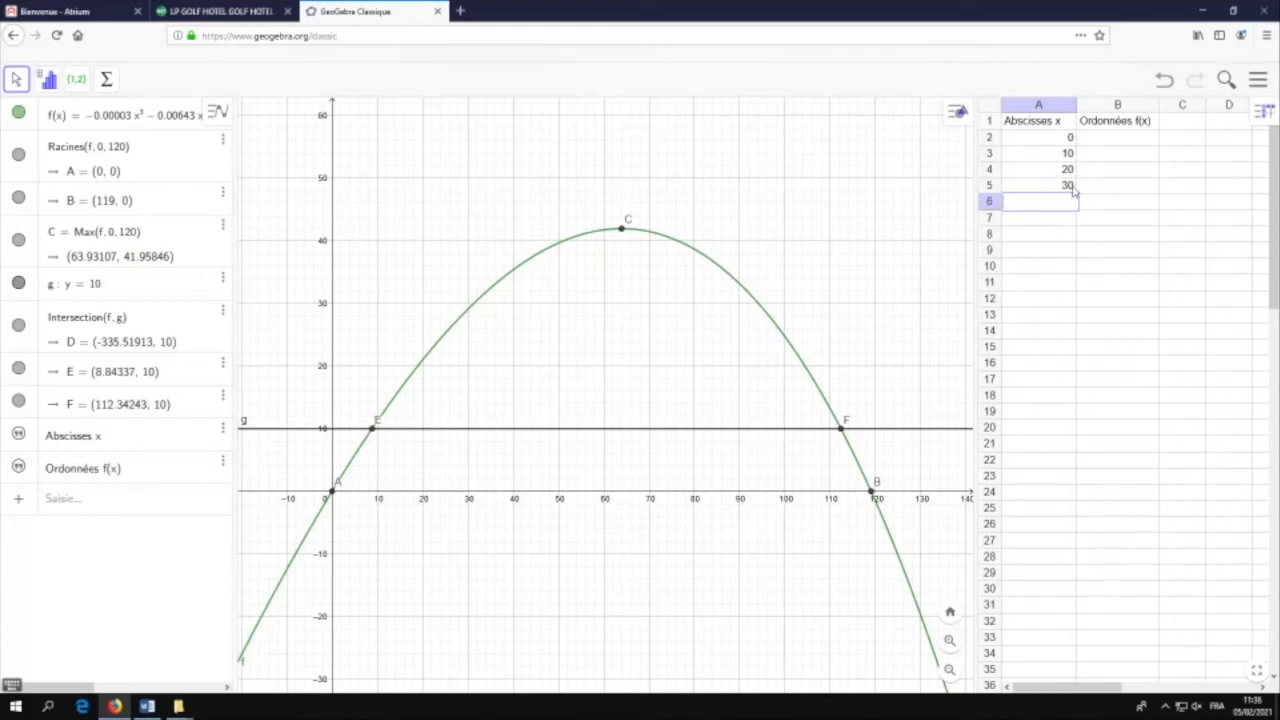
click(1068, 188)
drag(1077, 192, 1081, 332)
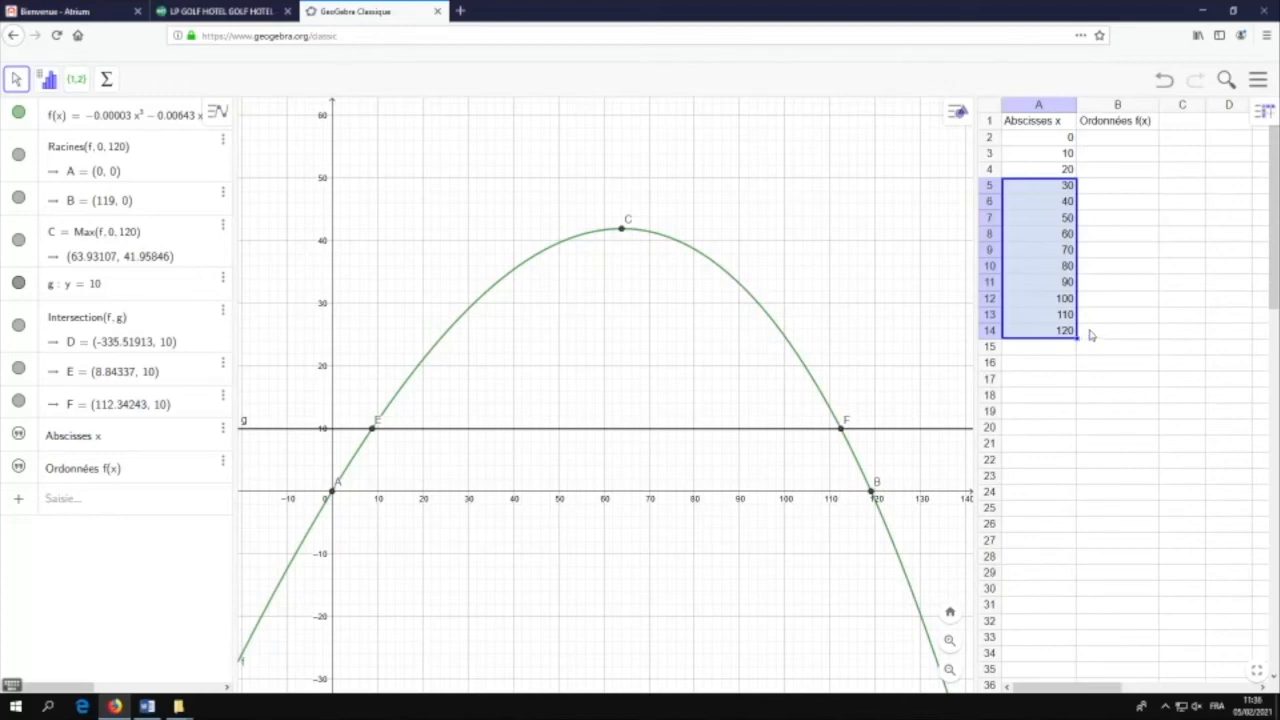
Examine the formula copied into cell A12 and leave it without editing.
click(1121, 142)
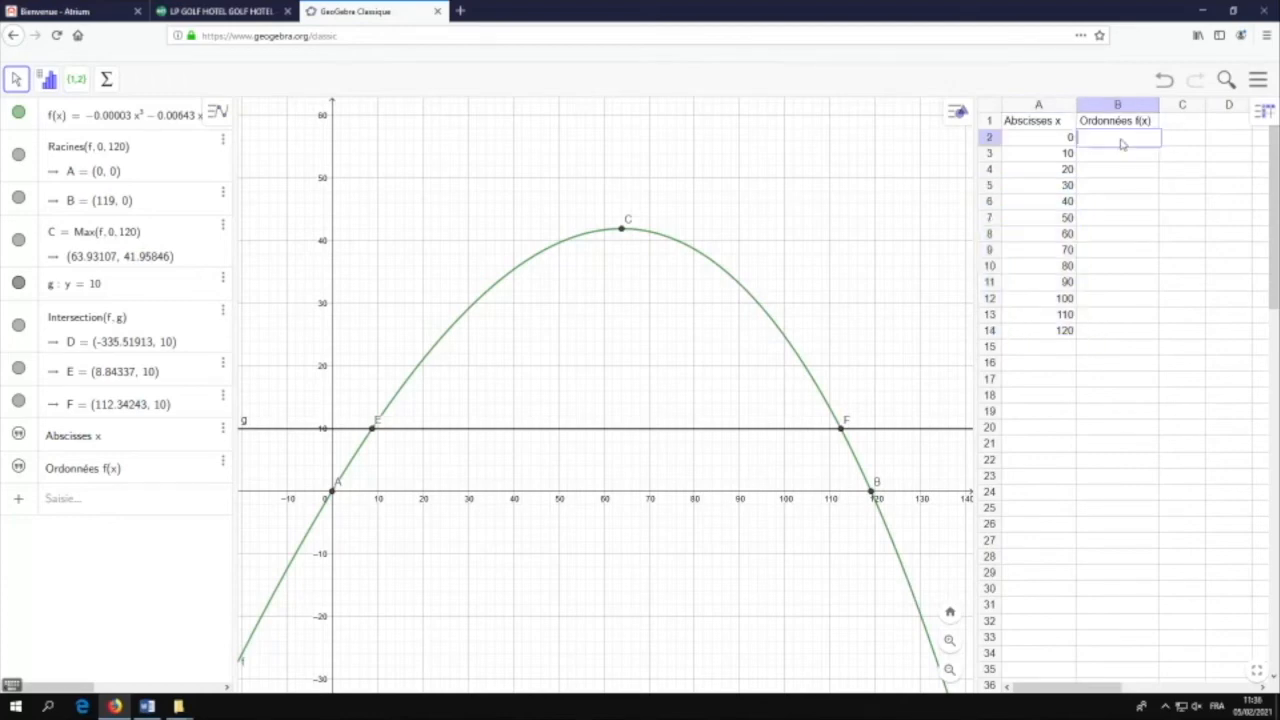
double_click(1062, 299)
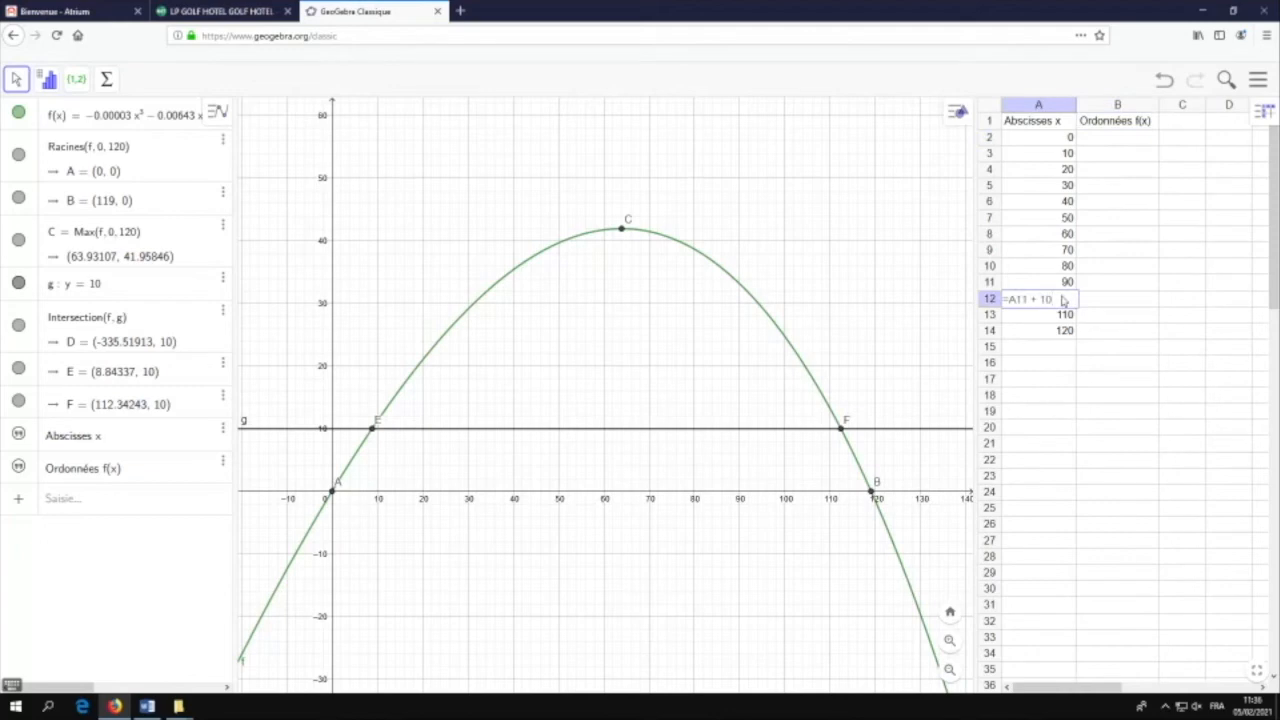
click(1108, 304)
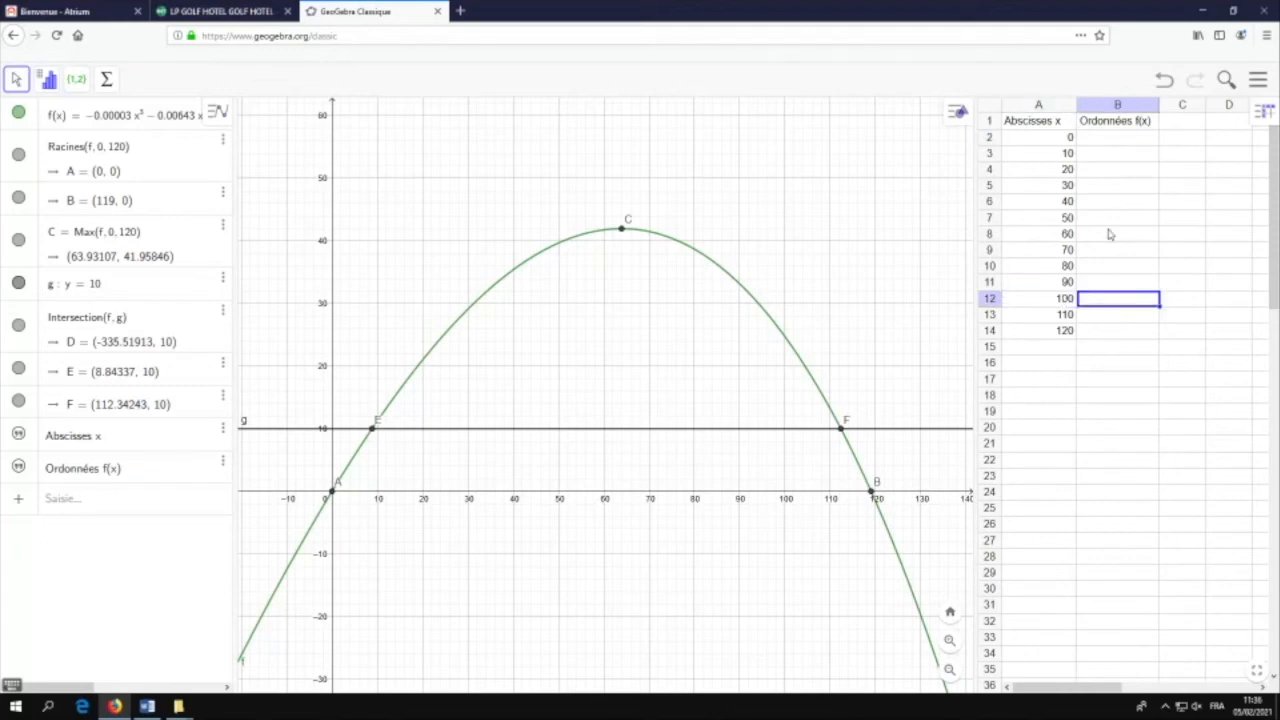
Enter the formula =f(A2) in cell B2 and fill it down to B14.
click(1107, 138)
double_click(1109, 138)
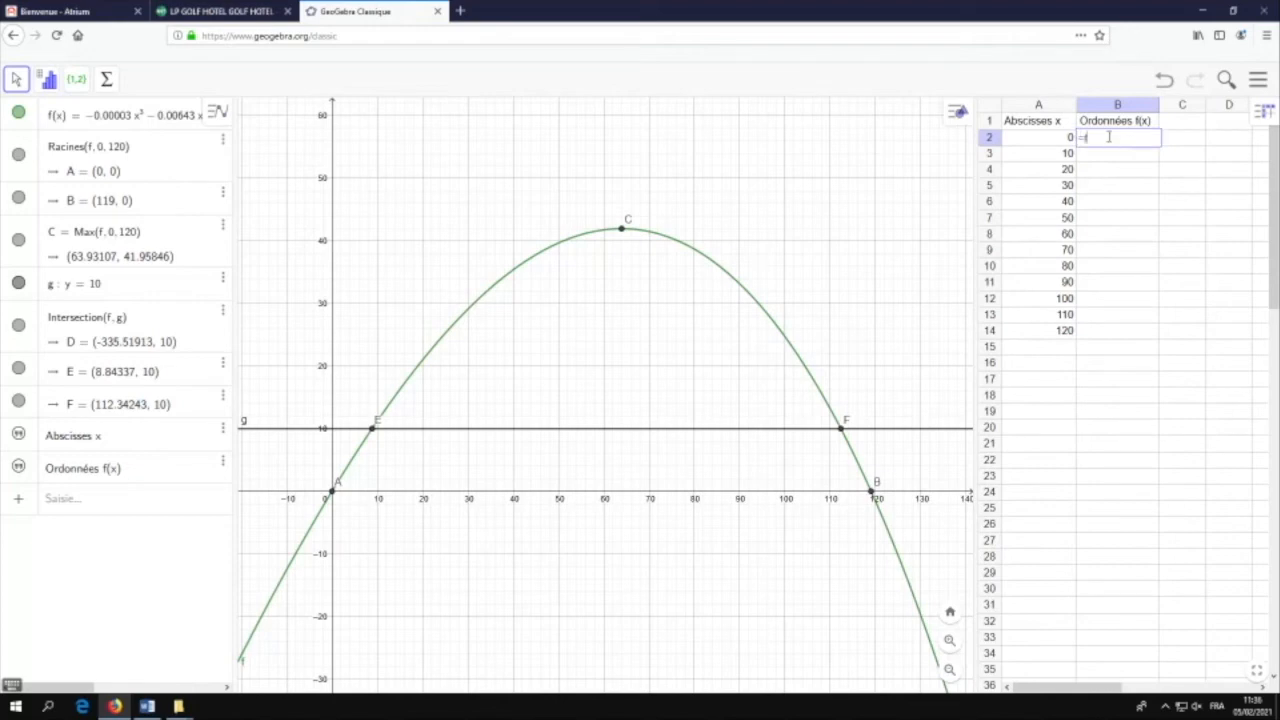
click(1050, 137)
text())
key(Return)
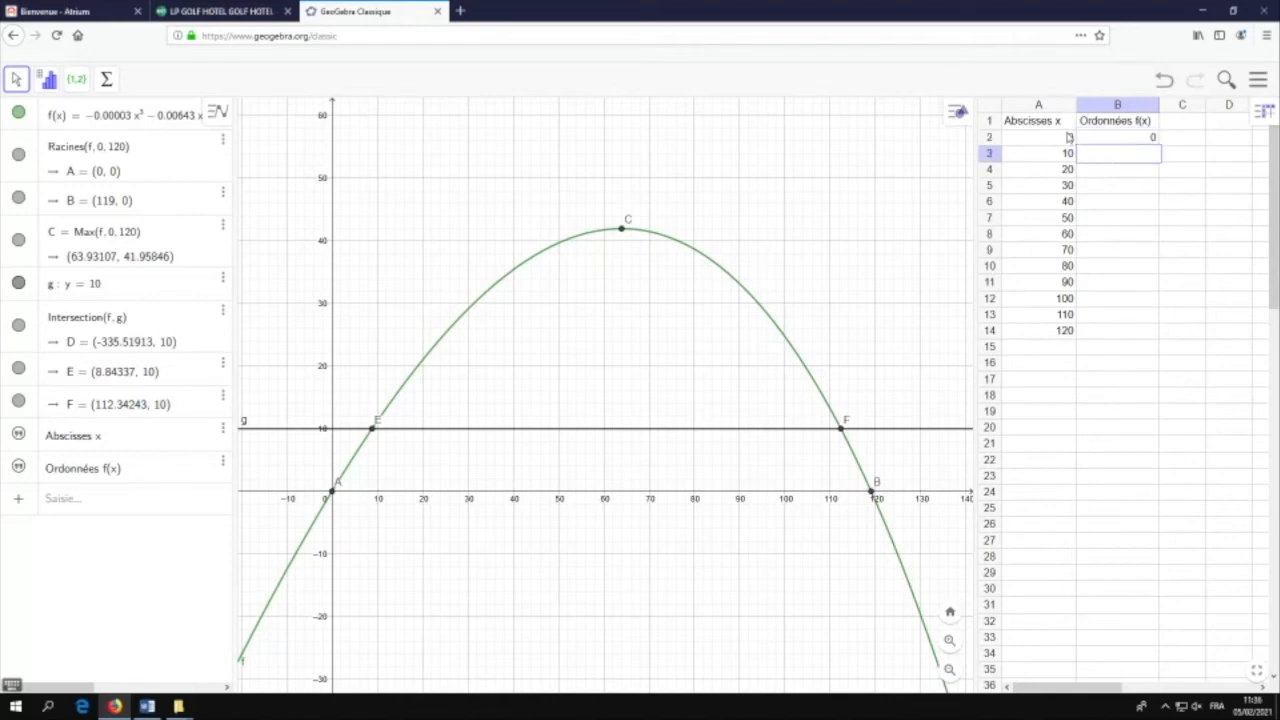
click(1101, 140)
drag(1160, 145, 1172, 338)
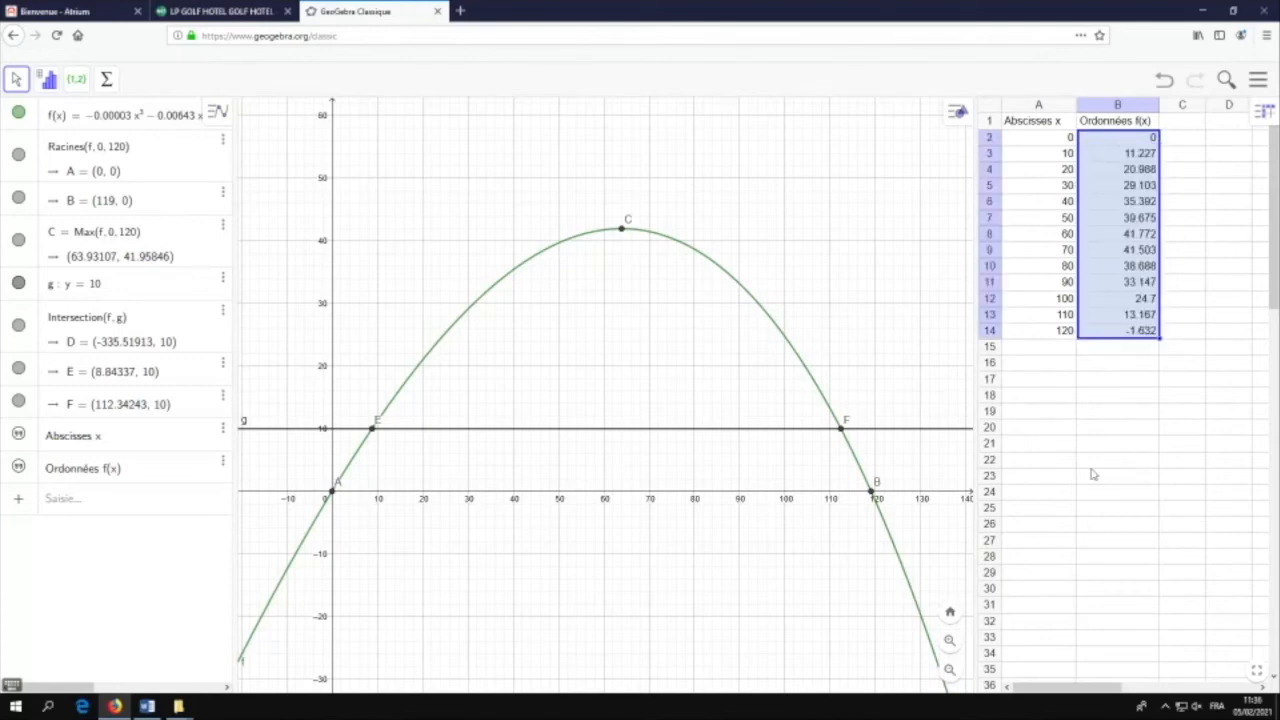
click(1107, 406)
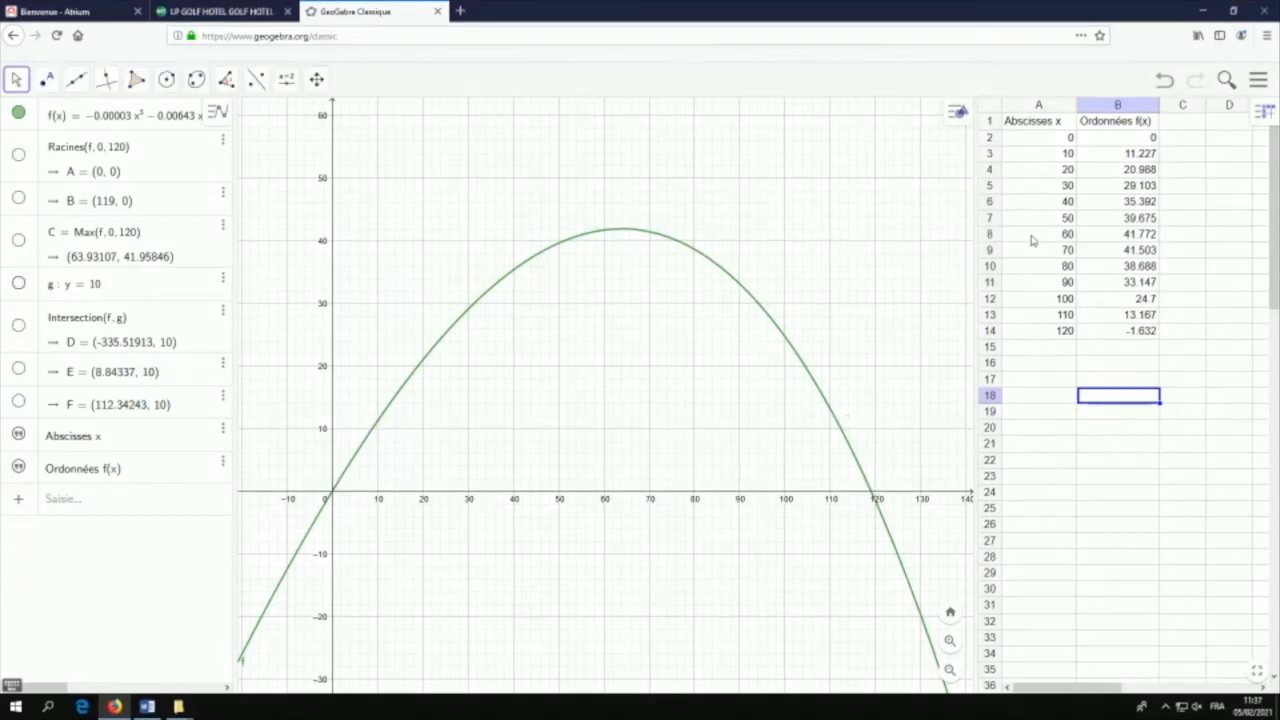
Create a list of points from cells A2:B14, and hide the list object while keeping its individual points displayed.
drag(1050, 142, 1118, 334)
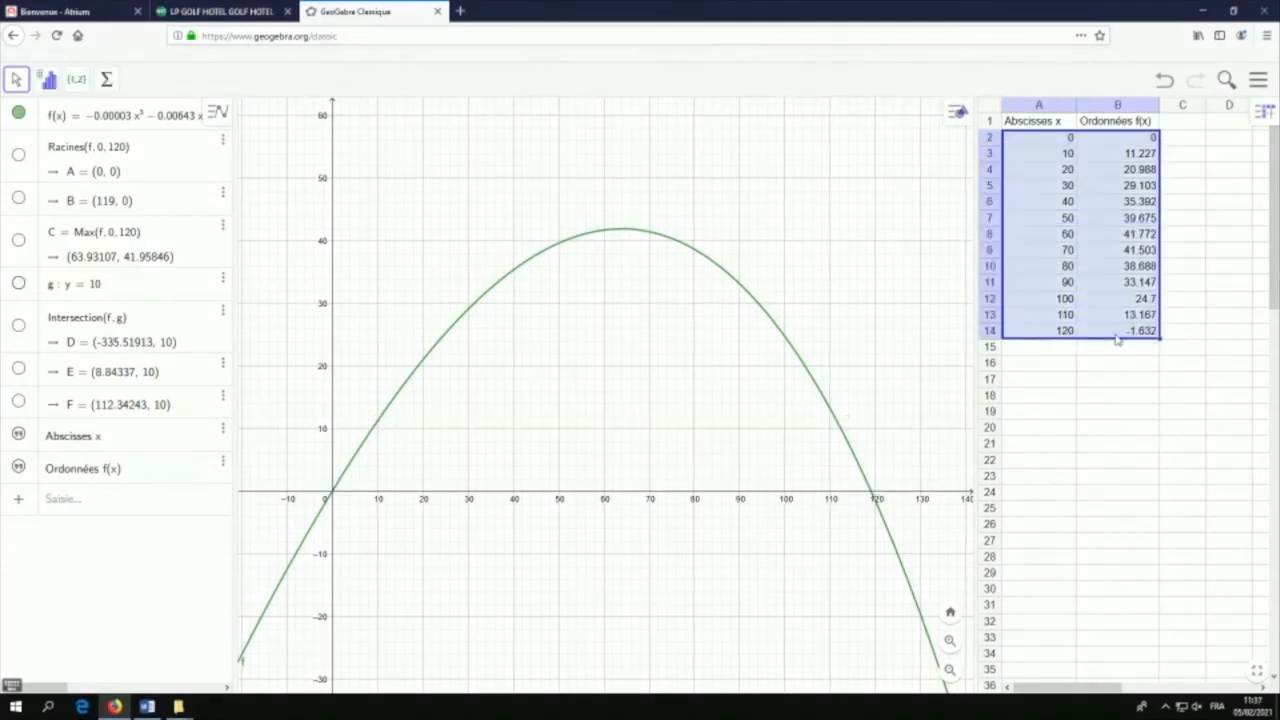
right_click(1092, 295)
mouse_move(1138, 386)
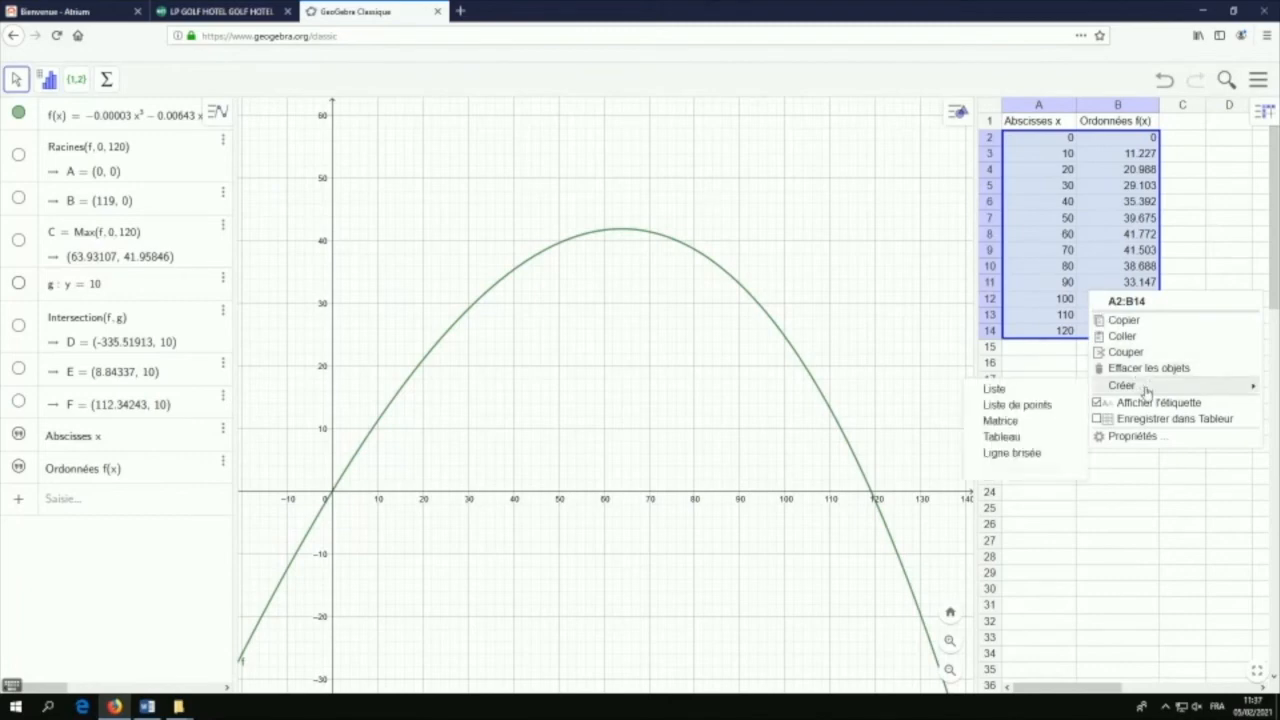
click(1041, 409)
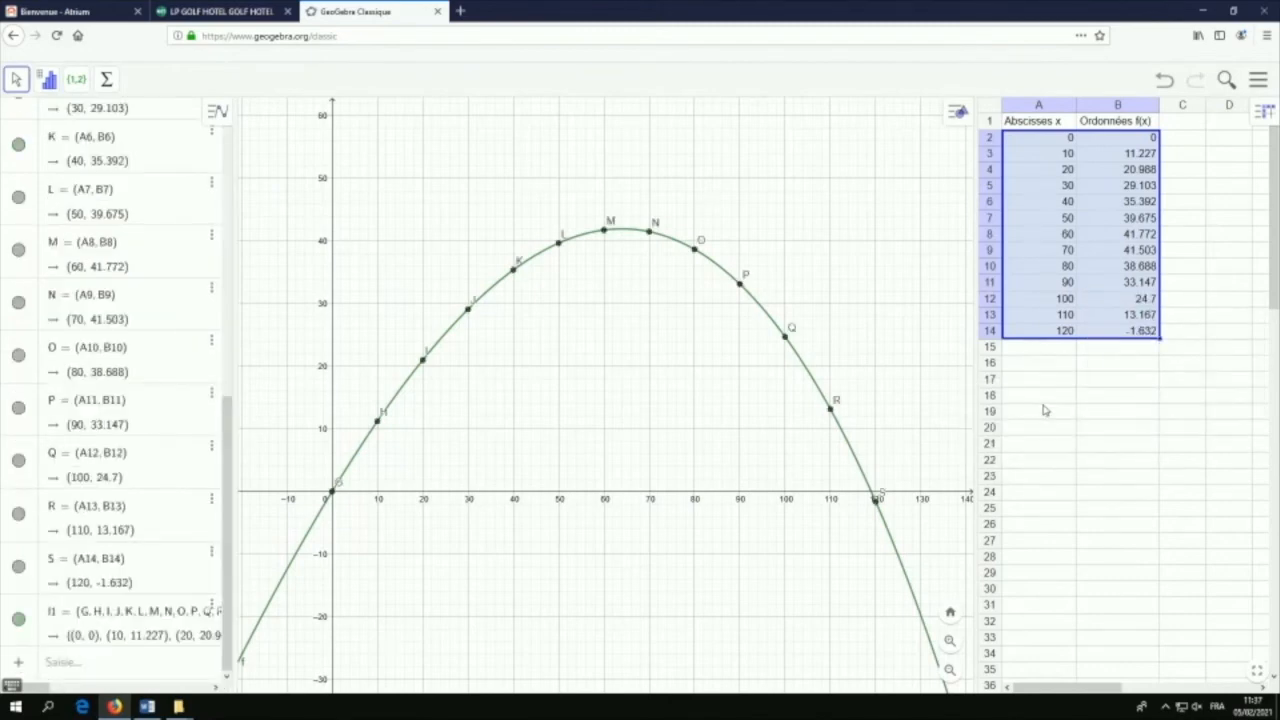
click(19, 619)
Select points G to S in the algebra view and hide their labels.
scroll(72, 302, up, 2)
scroll(73, 311, up, 5)
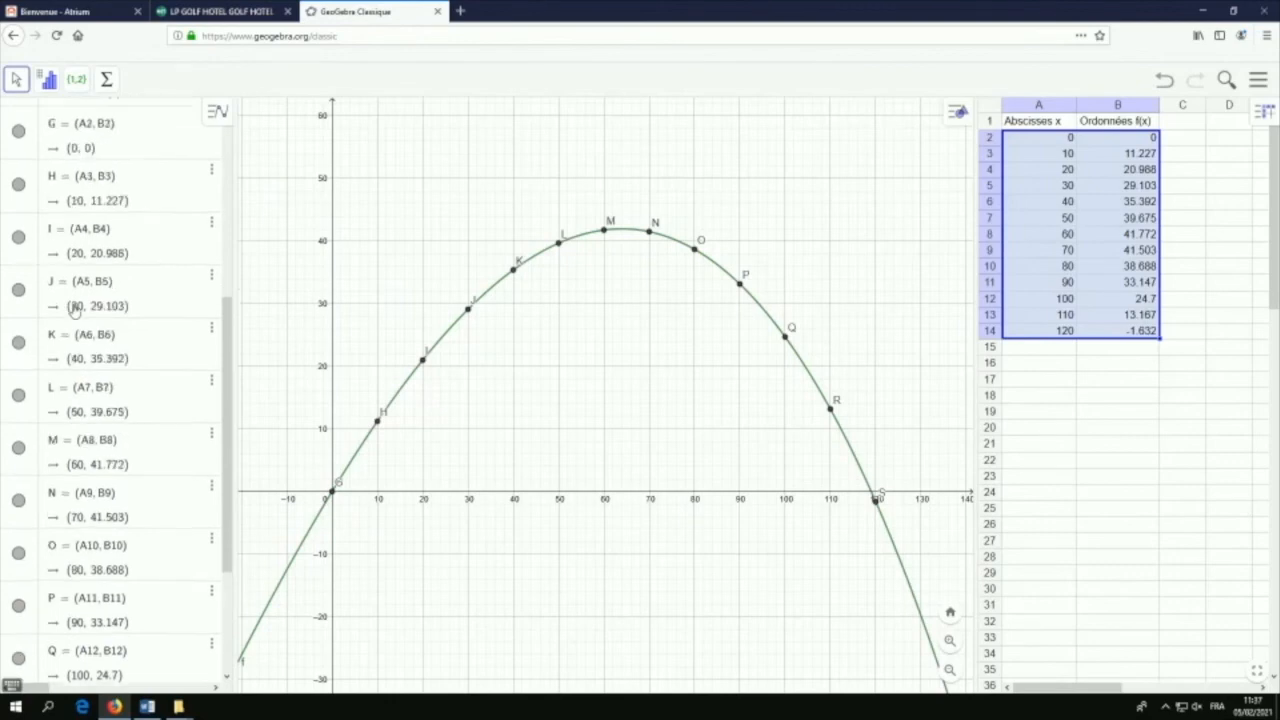
click(84, 290)
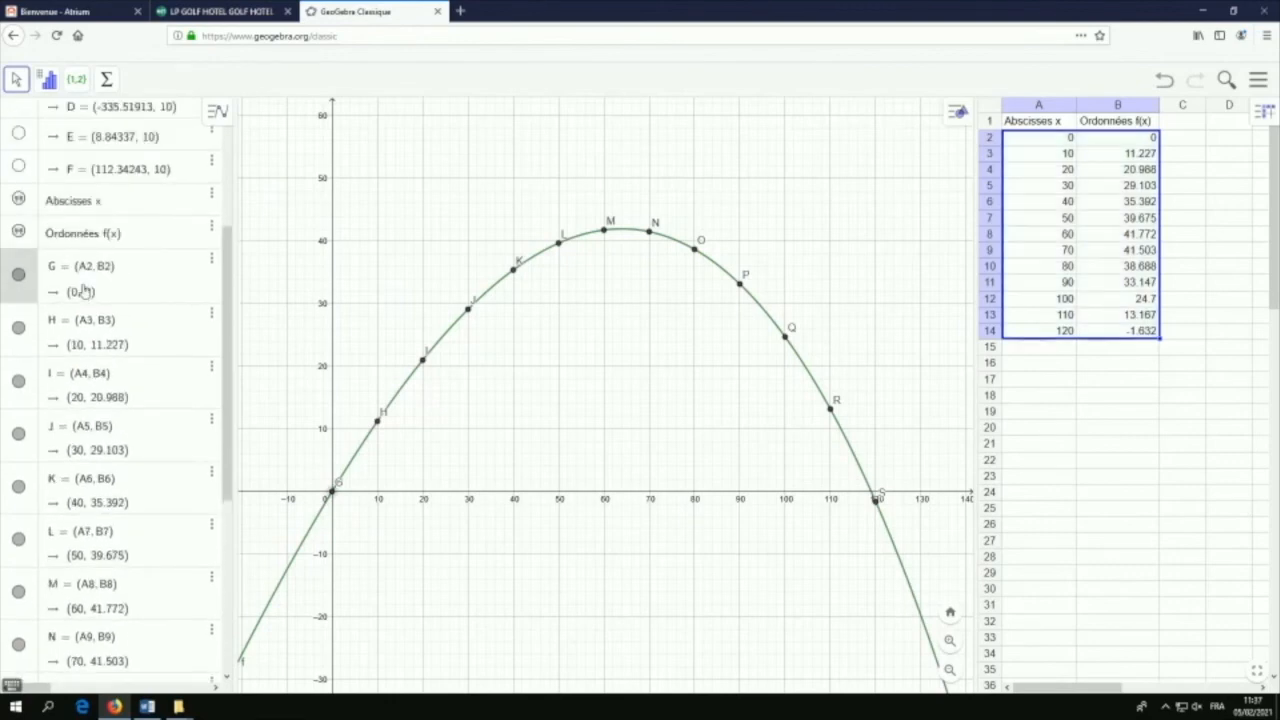
scroll(98, 393, down, 6)
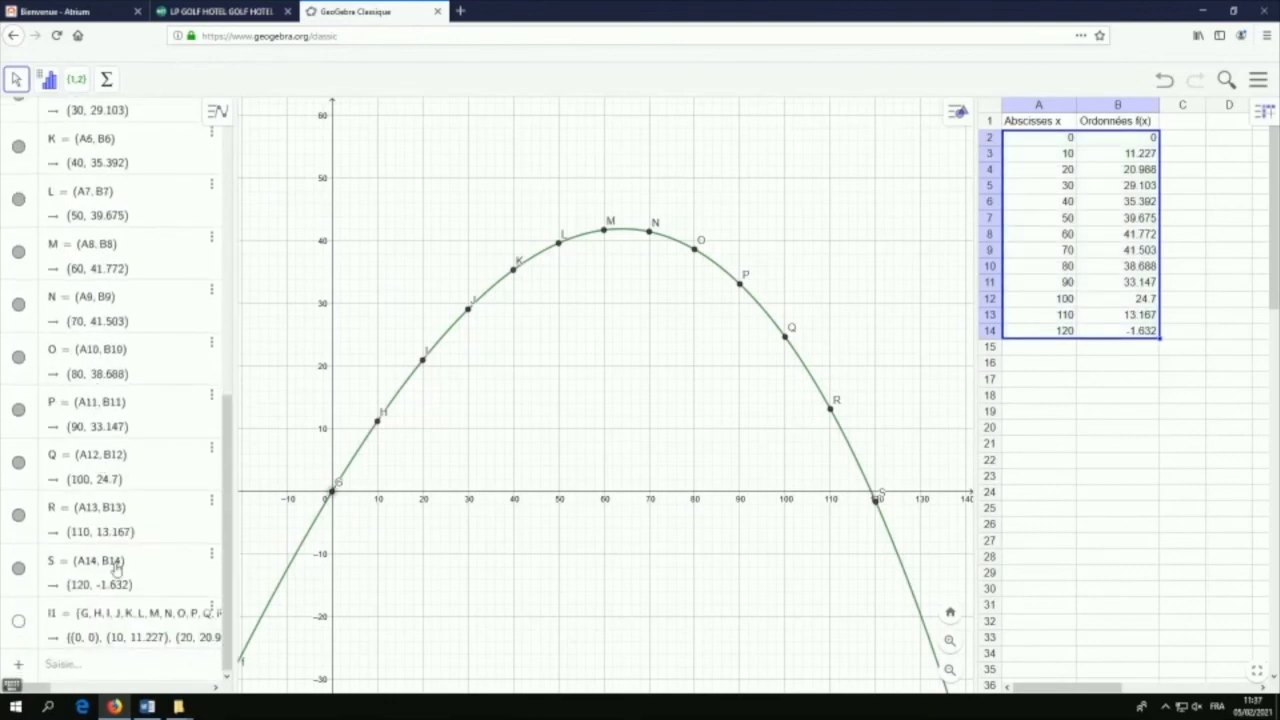
shift+click(116, 568)
right_click(116, 565)
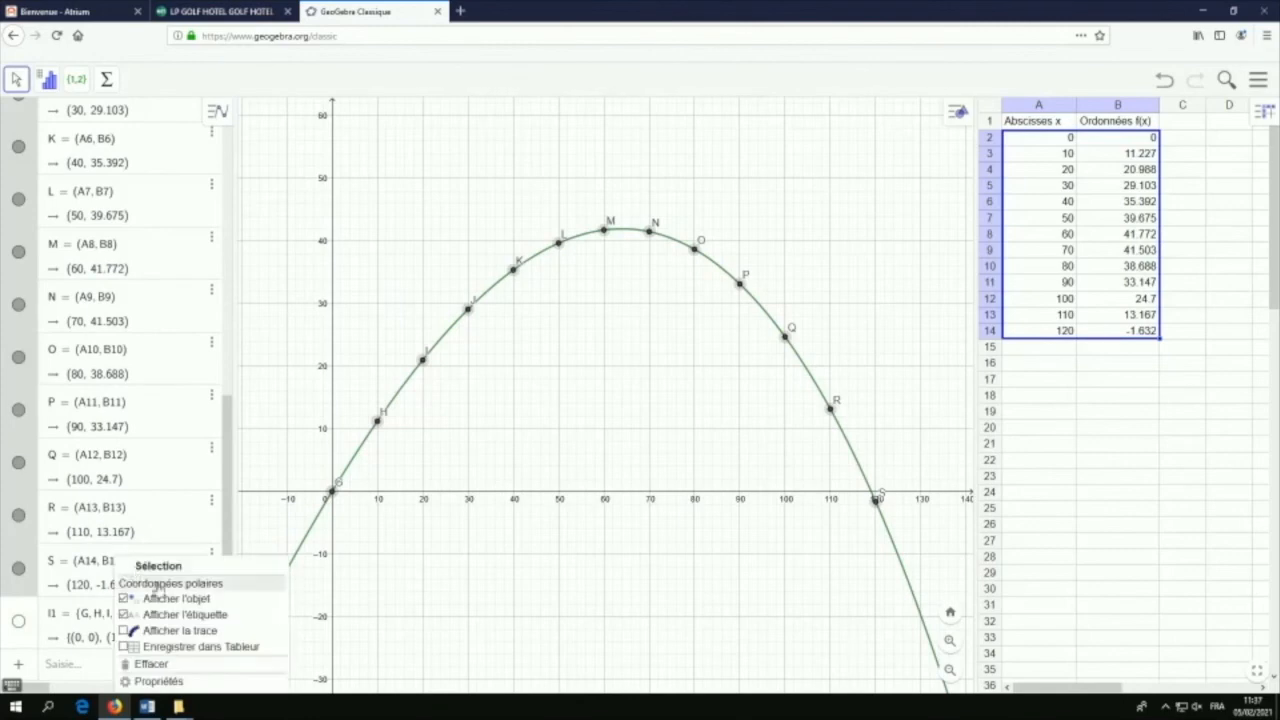
click(178, 617)
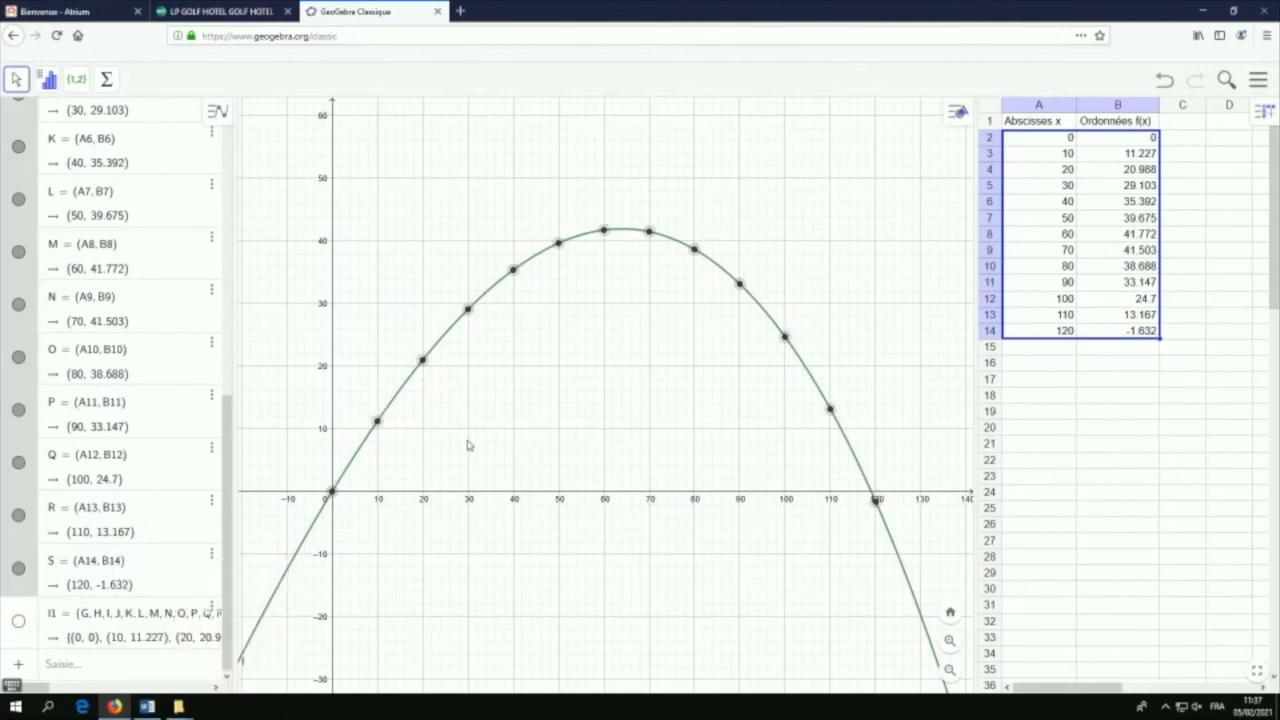
Redisplay the roots, the maximum, line g and its intersections with the curve, and move point E's label clear of the neighbouring point.
scroll(210, 330, up, 2)
scroll(206, 330, up, 1)
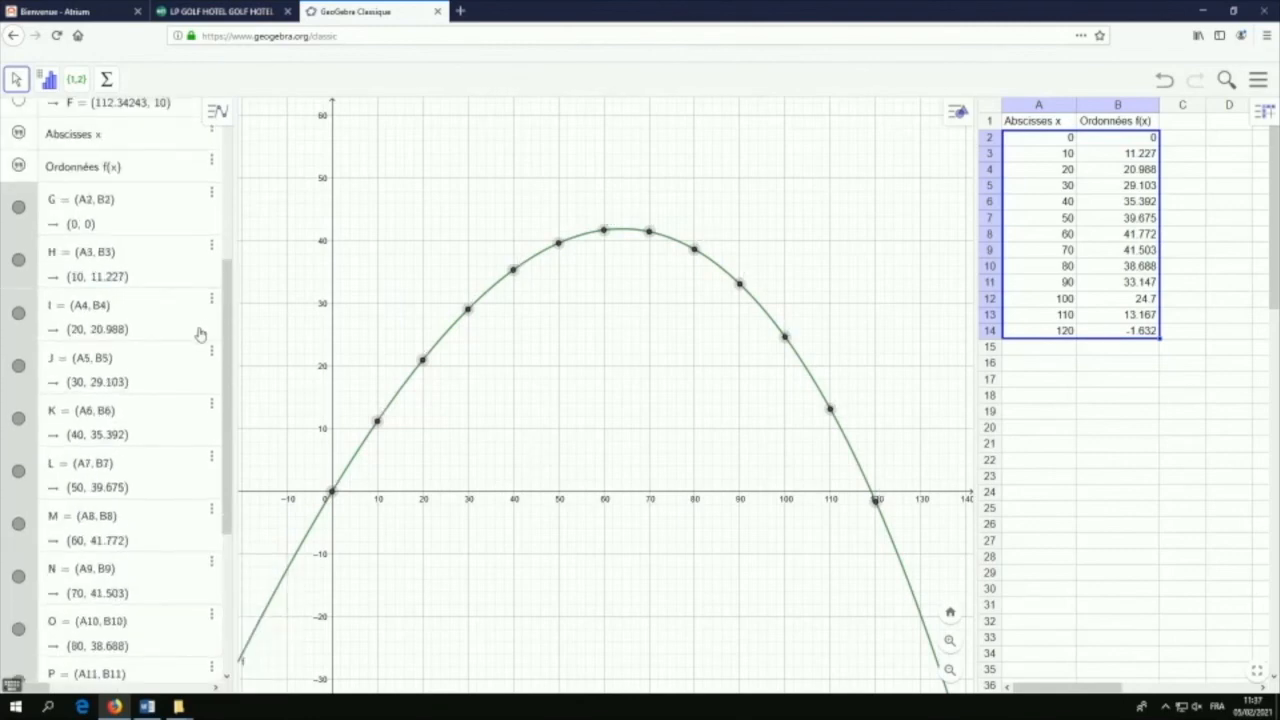
scroll(200, 337, up, 2)
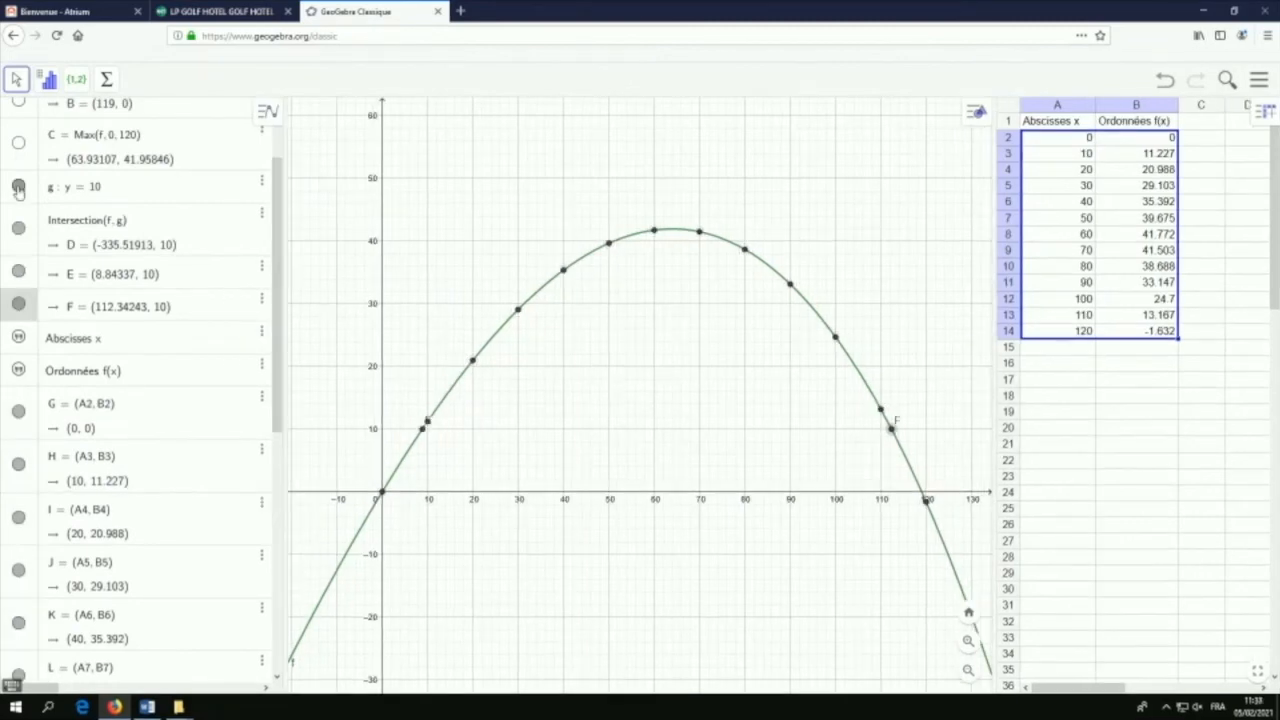
click(18, 190)
click(18, 142)
scroll(18, 155, up, 2)
click(18, 198)
click(18, 154)
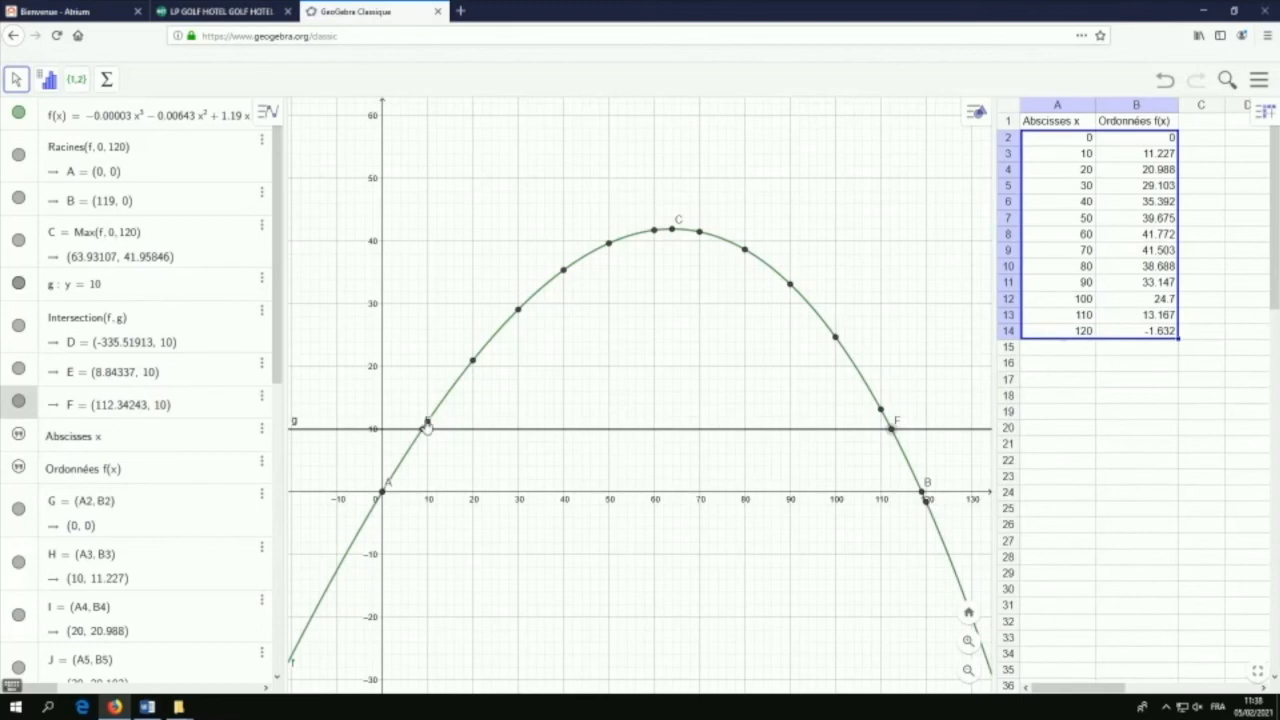
click(420, 424)
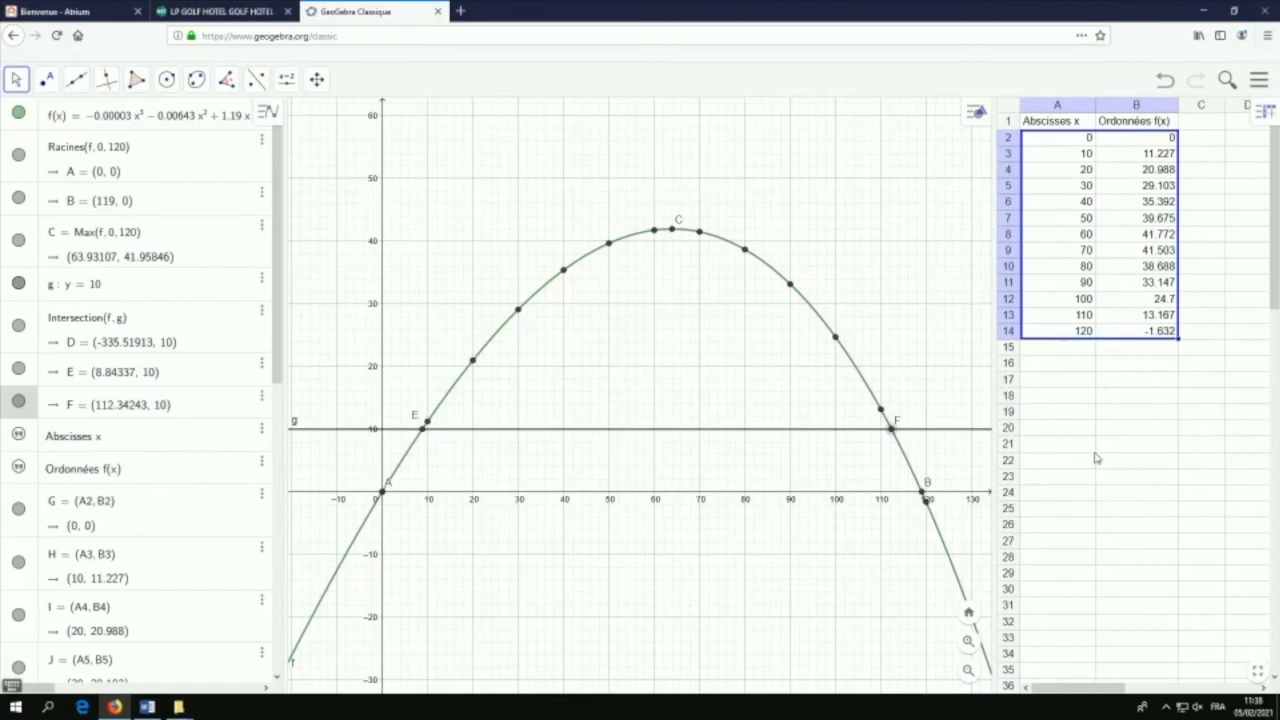
click(1060, 460)
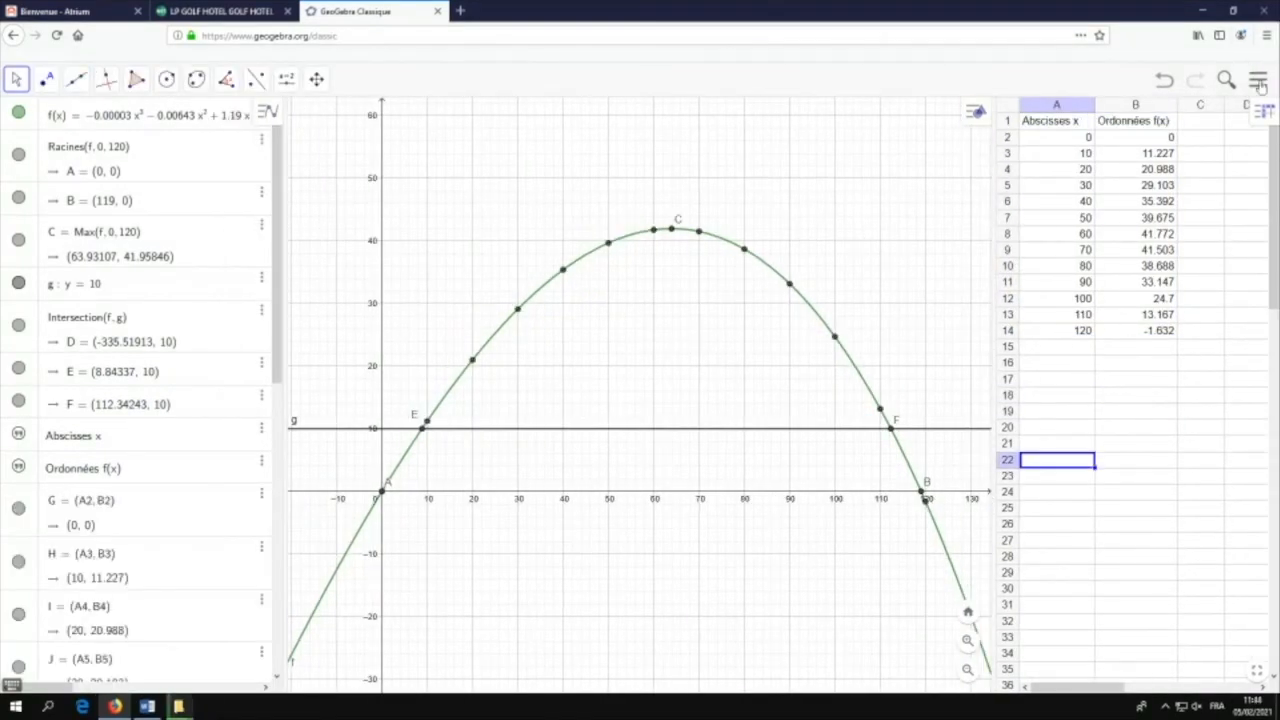
Save the construction to the computer as geogebra-export.ggb without signing in to an account.
click(1258, 82)
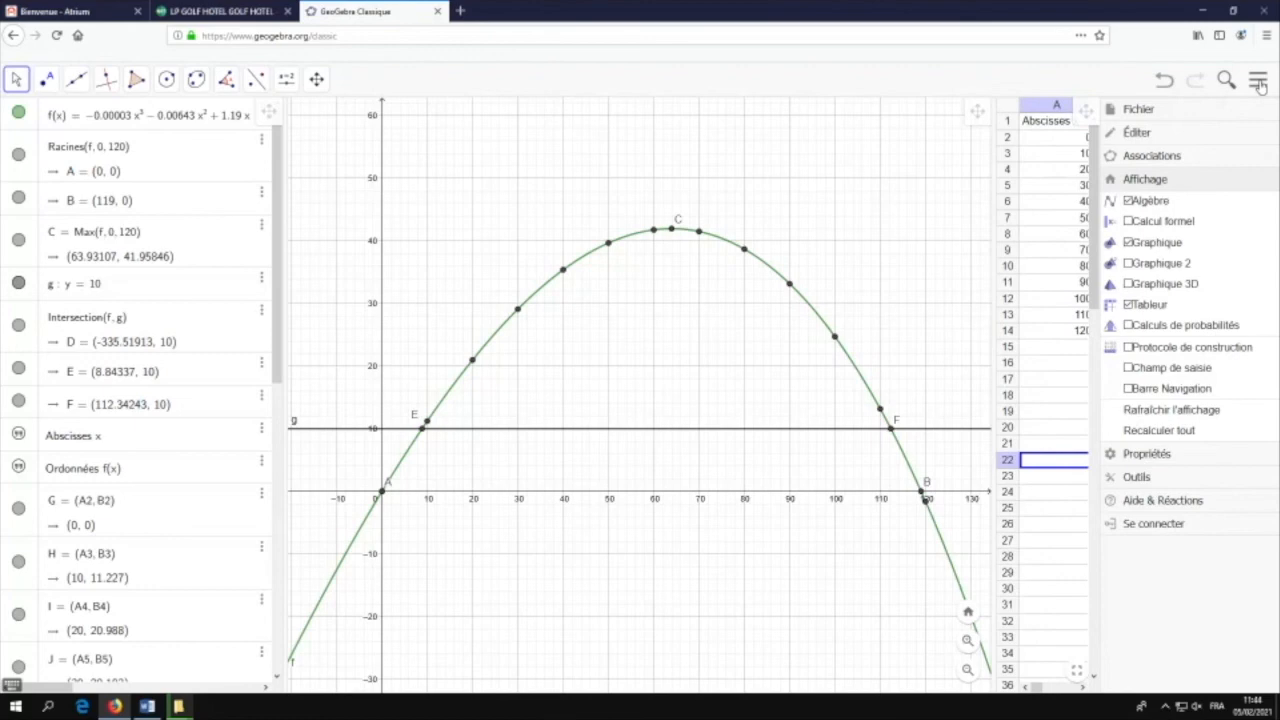
click(1154, 114)
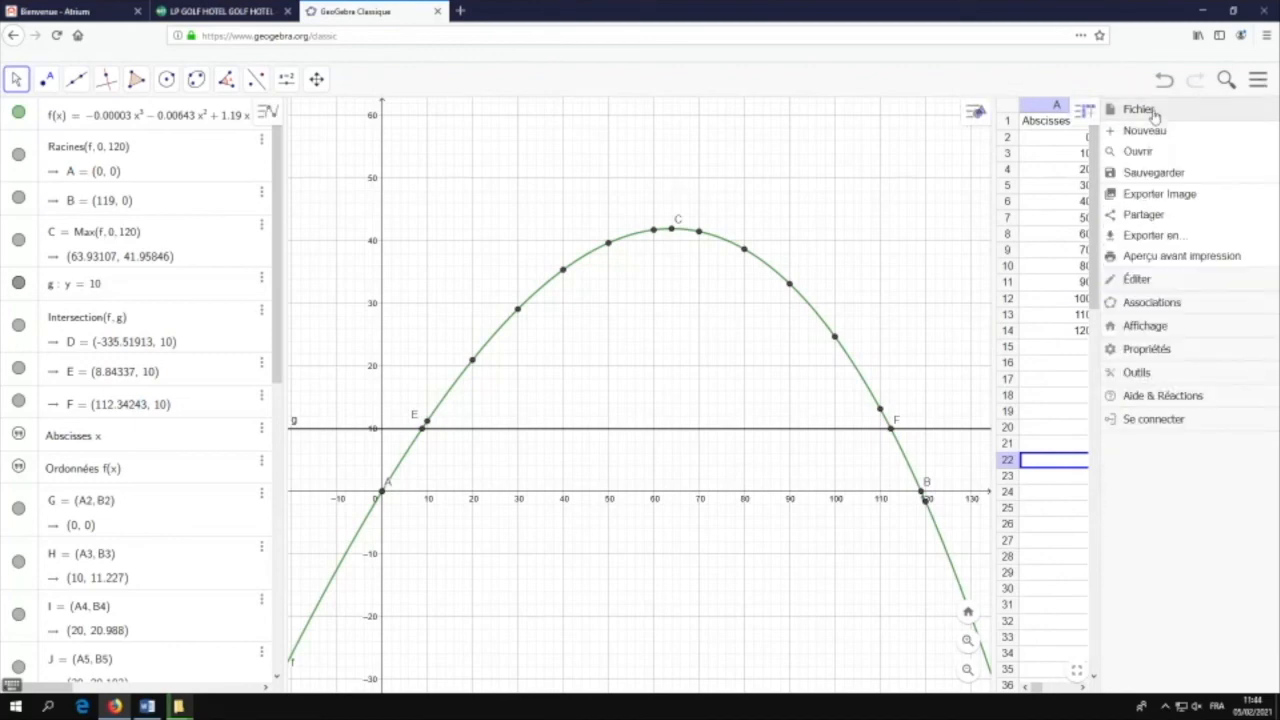
click(1152, 172)
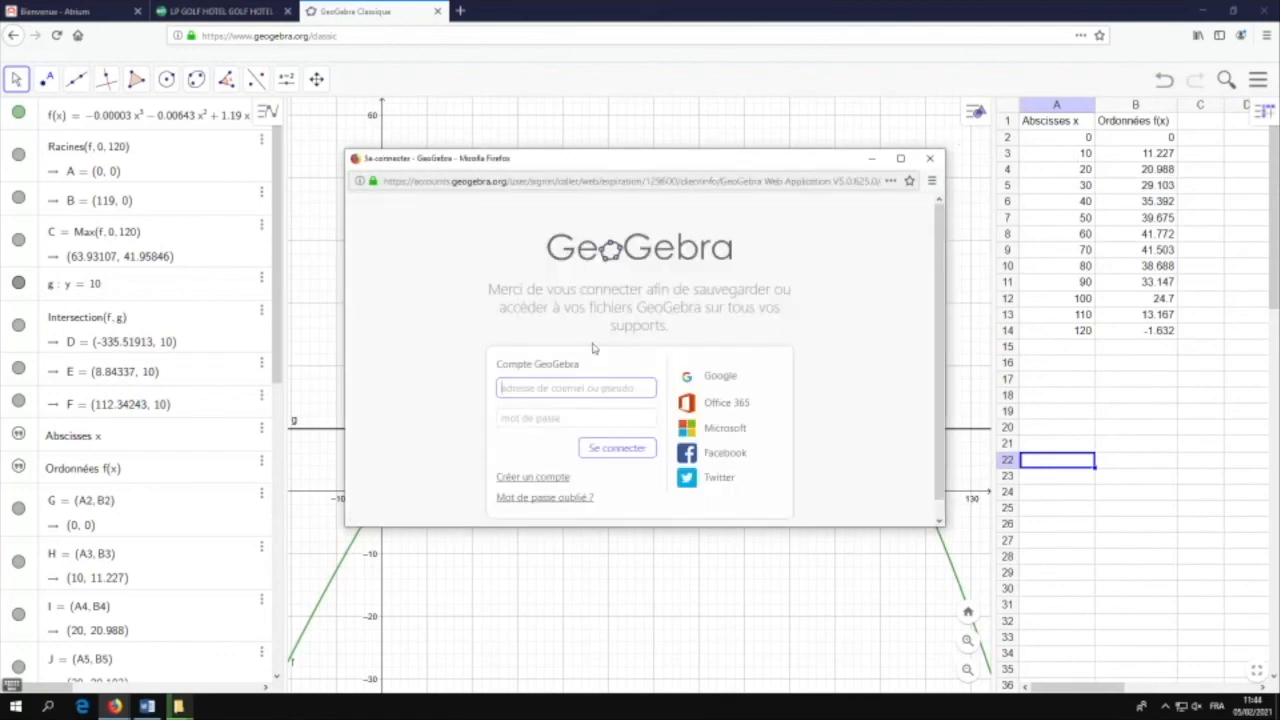
scroll(581, 379, down, 1)
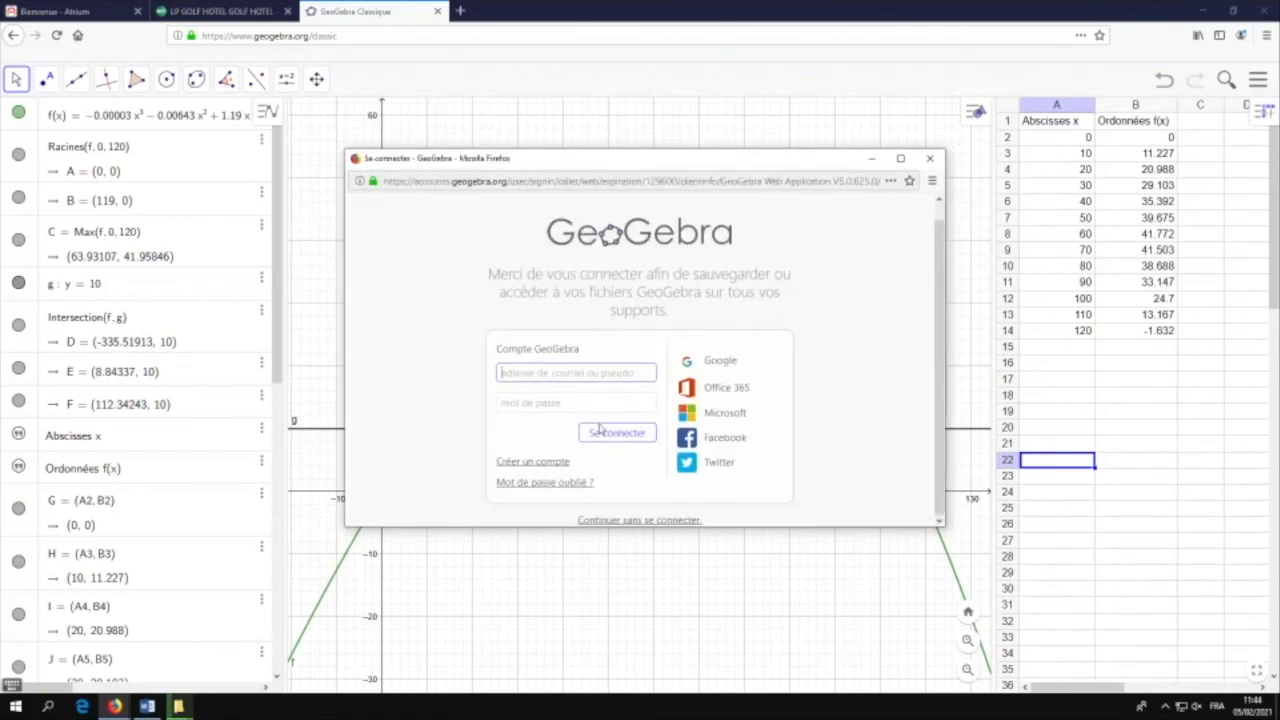
click(663, 523)
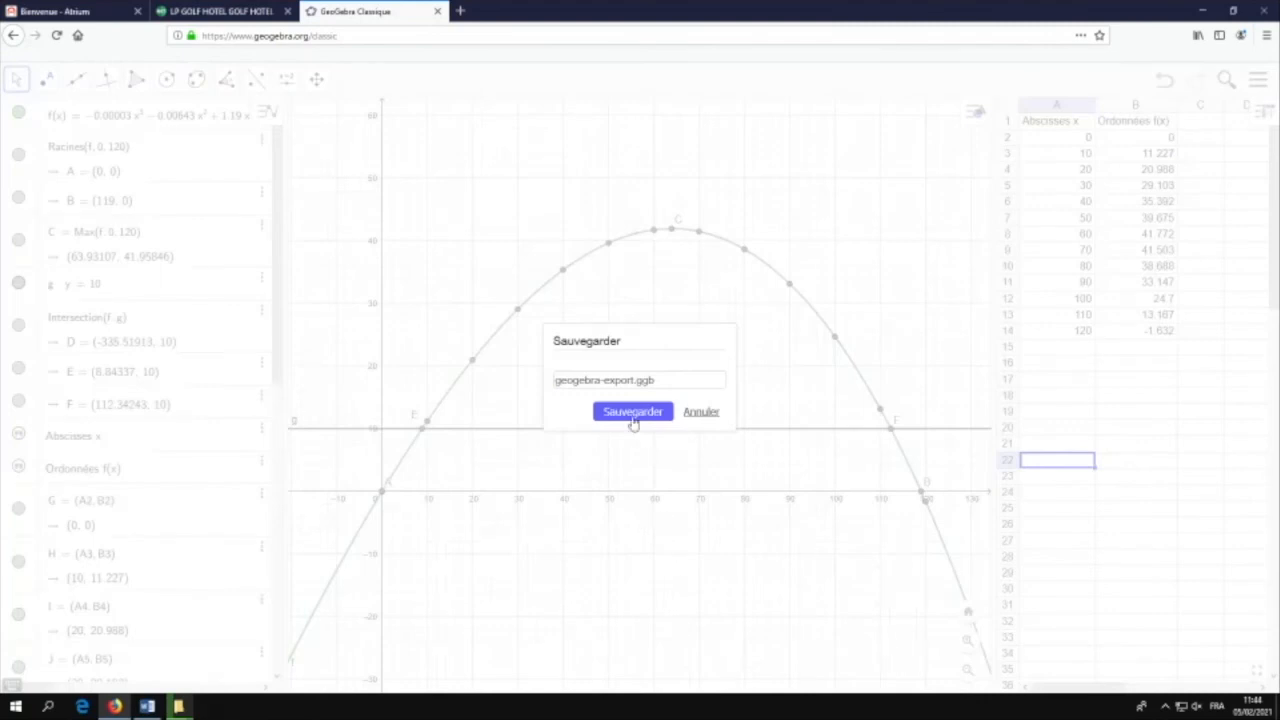
click(652, 413)
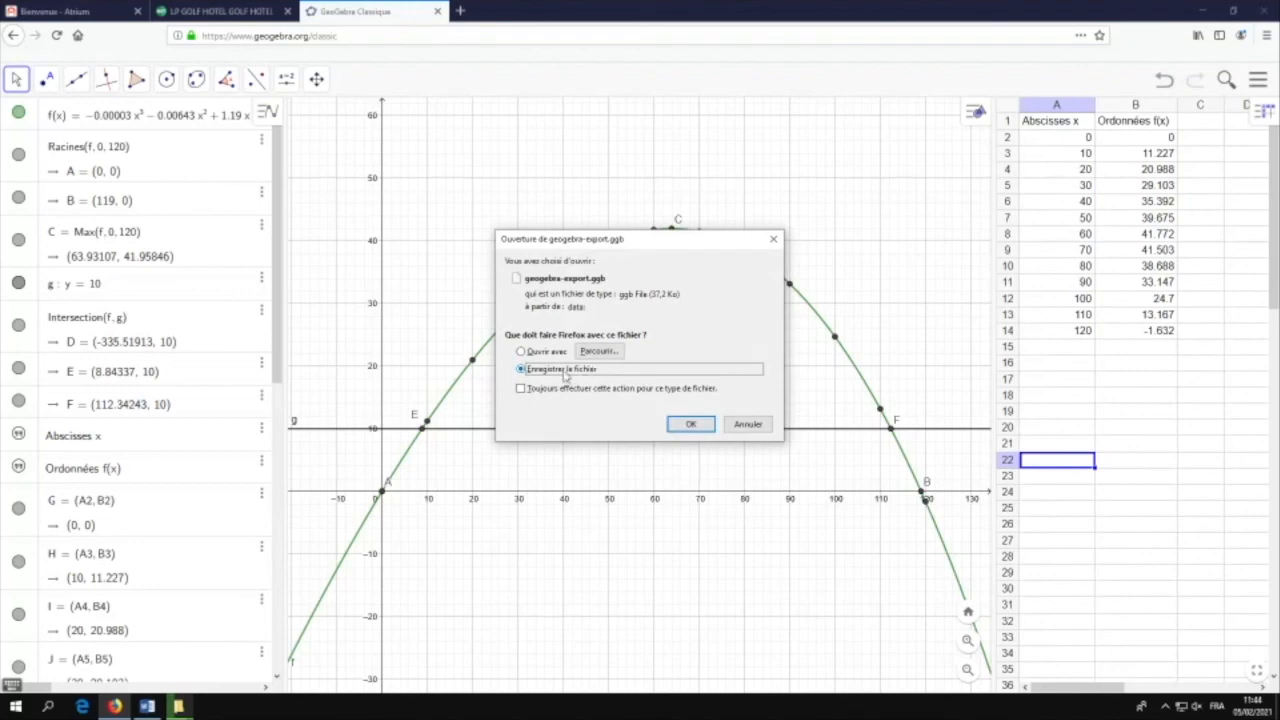
click(691, 424)
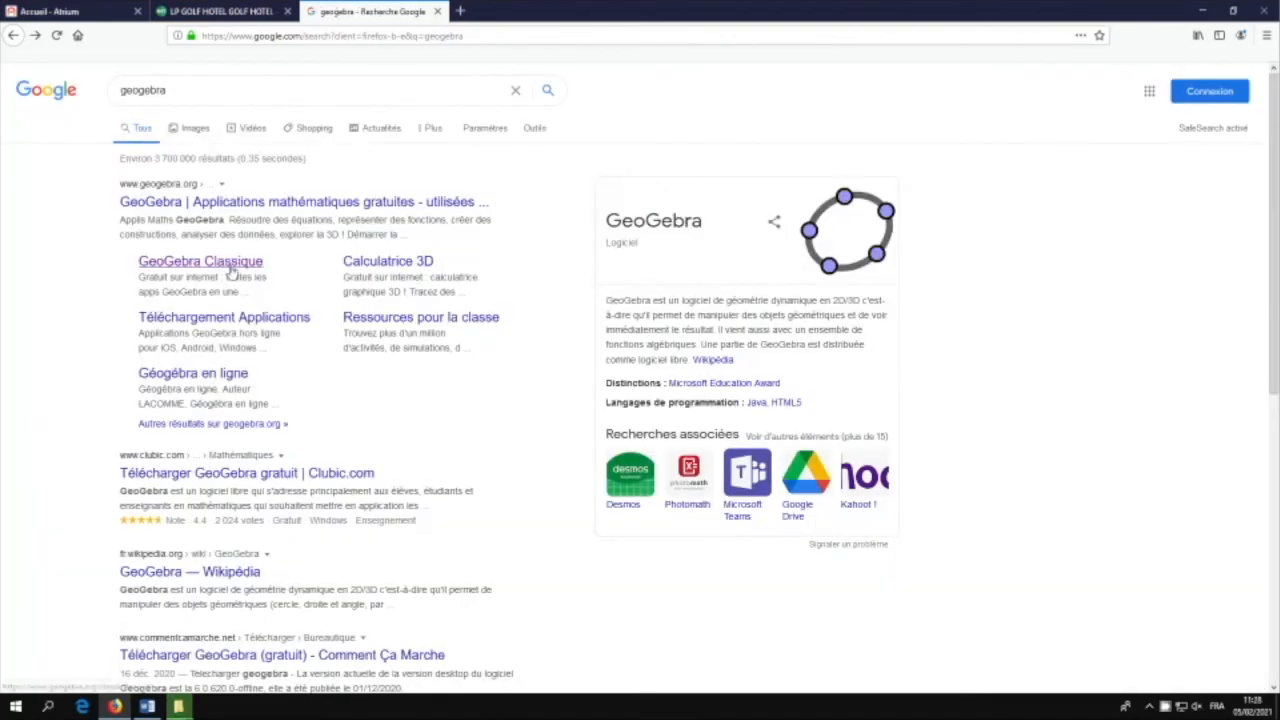
Launch GeoGebra Classique from the search results and open Bertha.ggb from the Téléchargements folder.
click(230, 270)
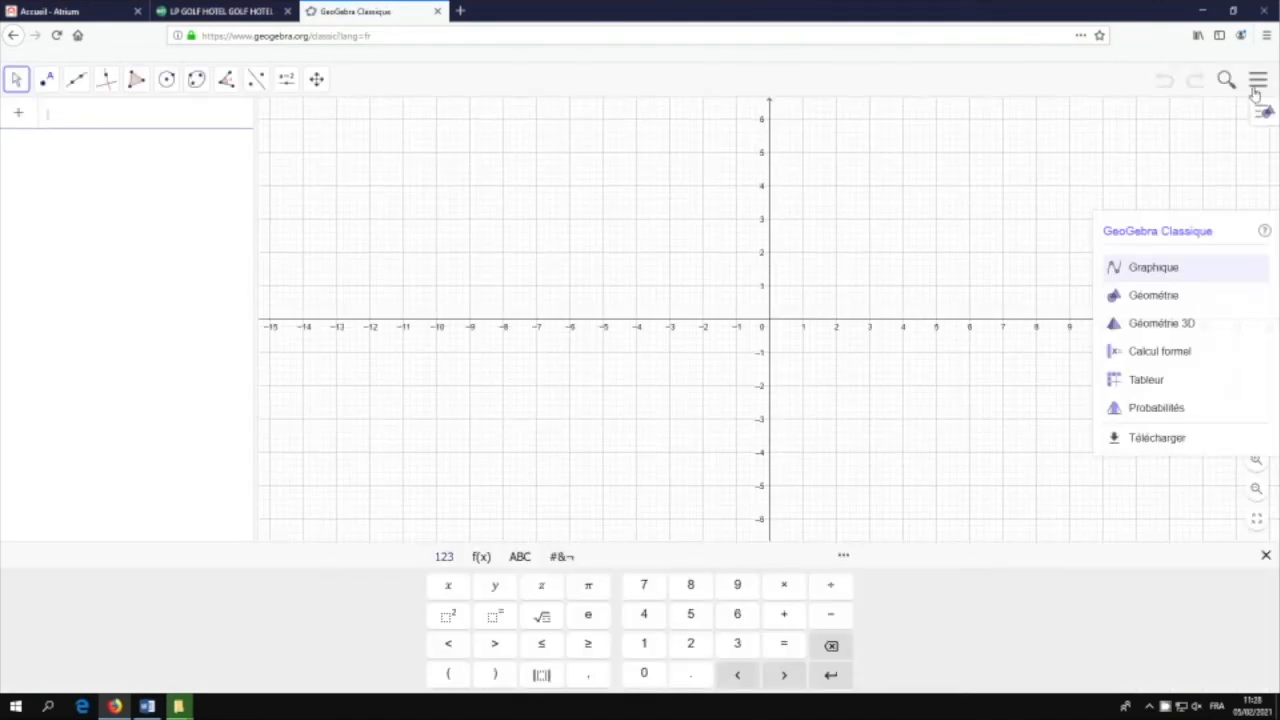
click(1258, 82)
click(1135, 152)
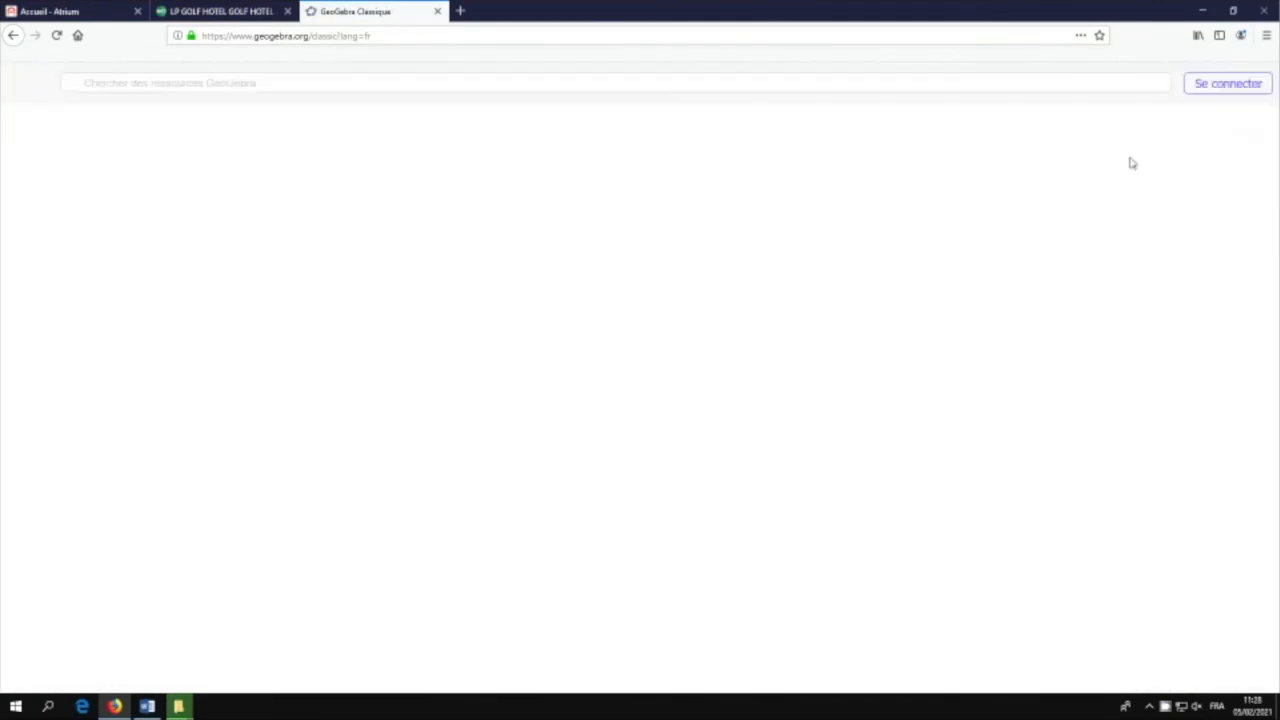
click(1262, 174)
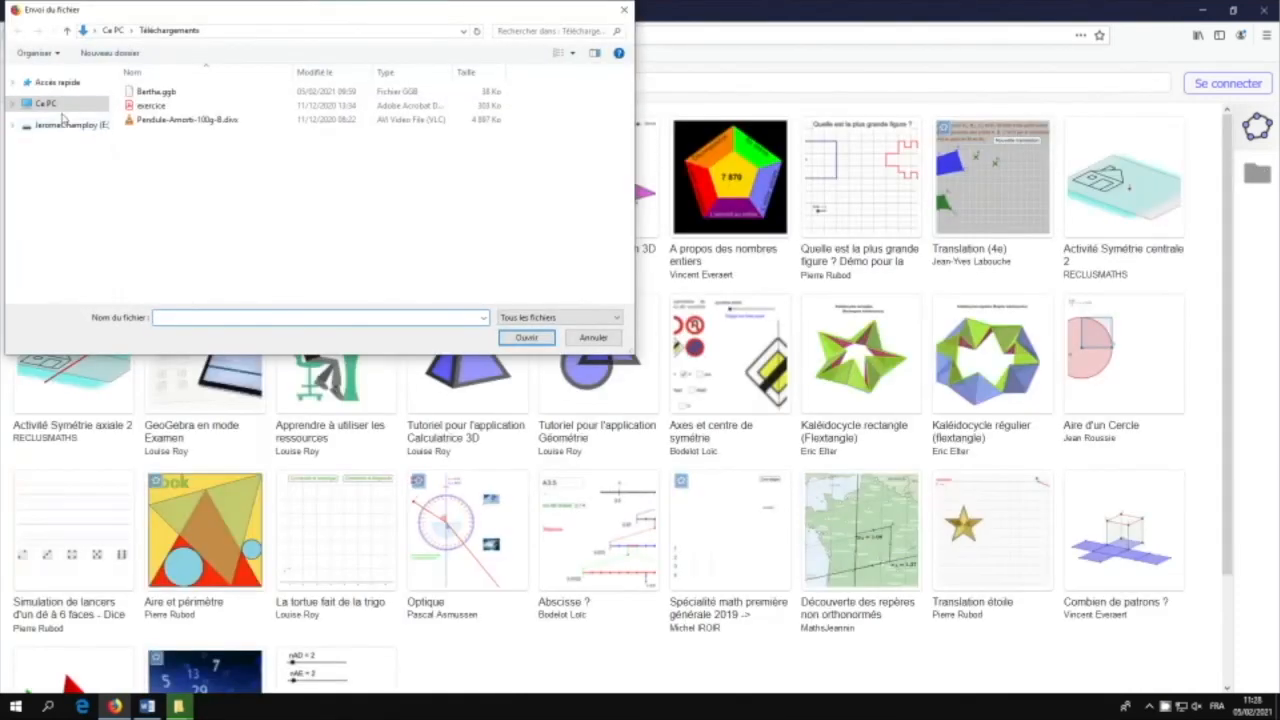
click(63, 104)
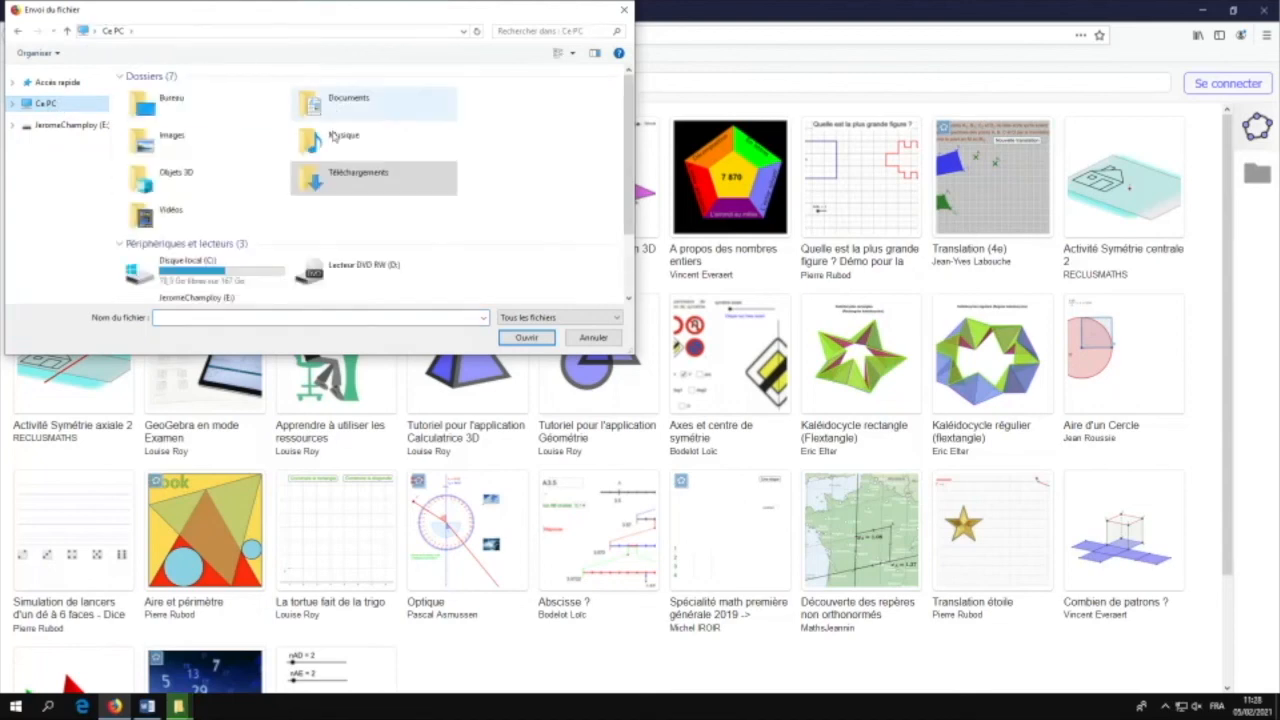
double_click(345, 185)
click(173, 93)
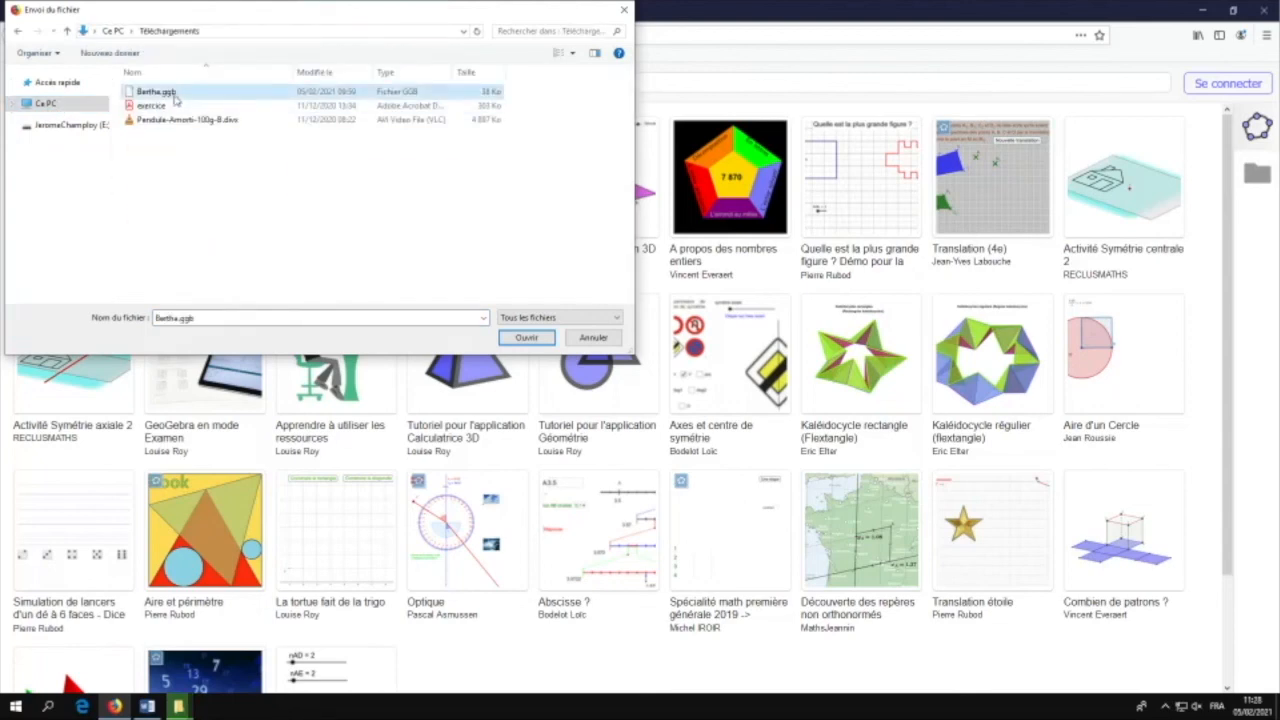
click(522, 338)
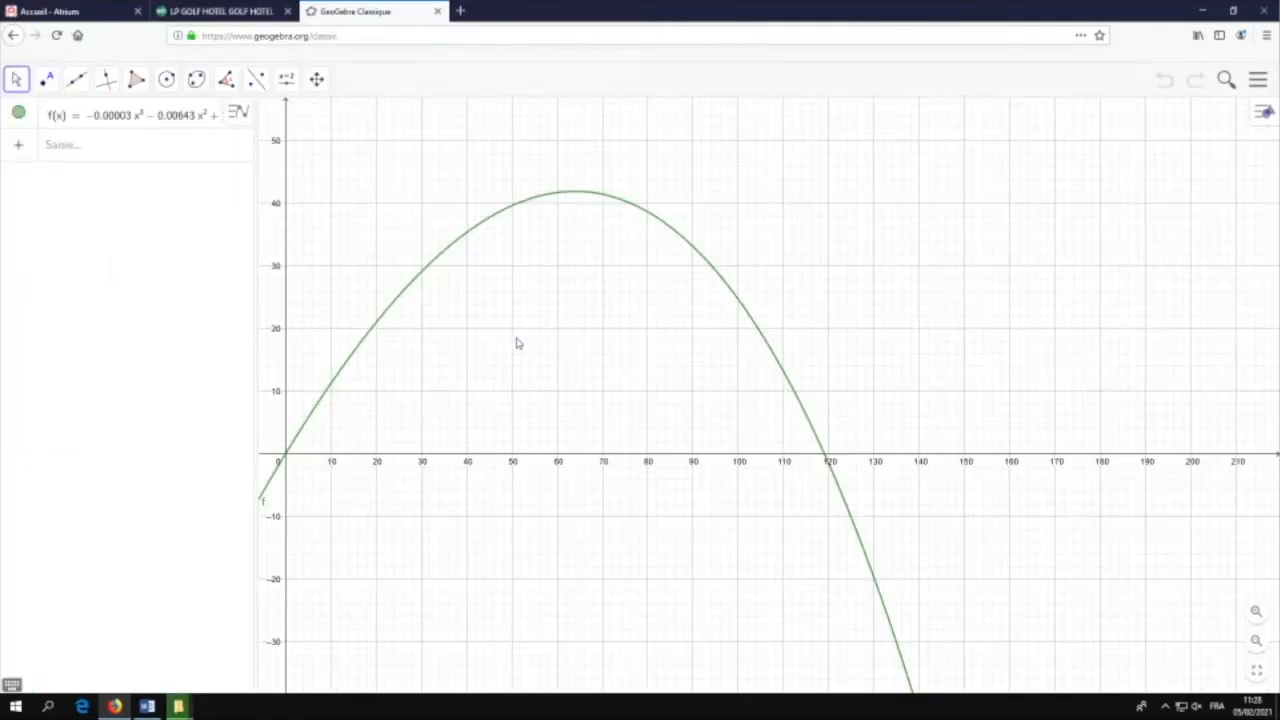